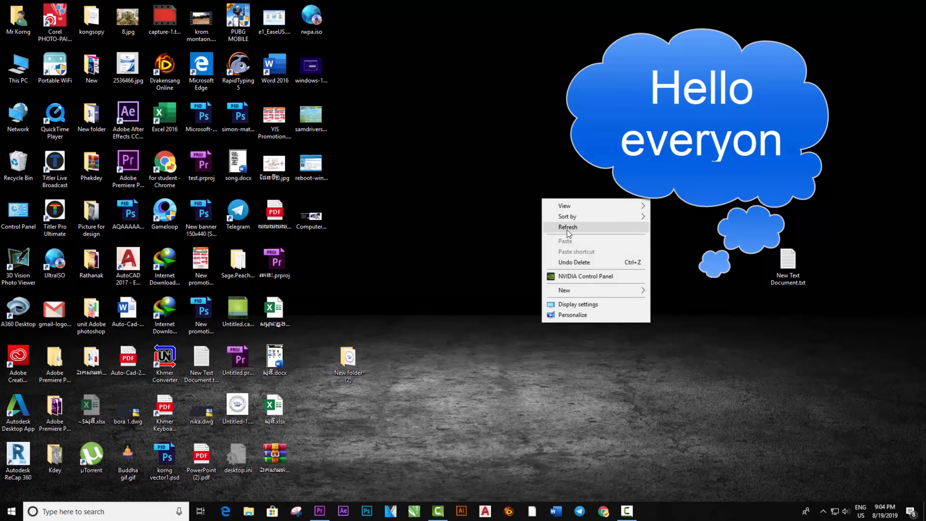
Switch to Premiere Pro, play back the finished IMG_0028 sequence and return the playhead to the start.
left_click(563, 227)
left_click(318, 510)
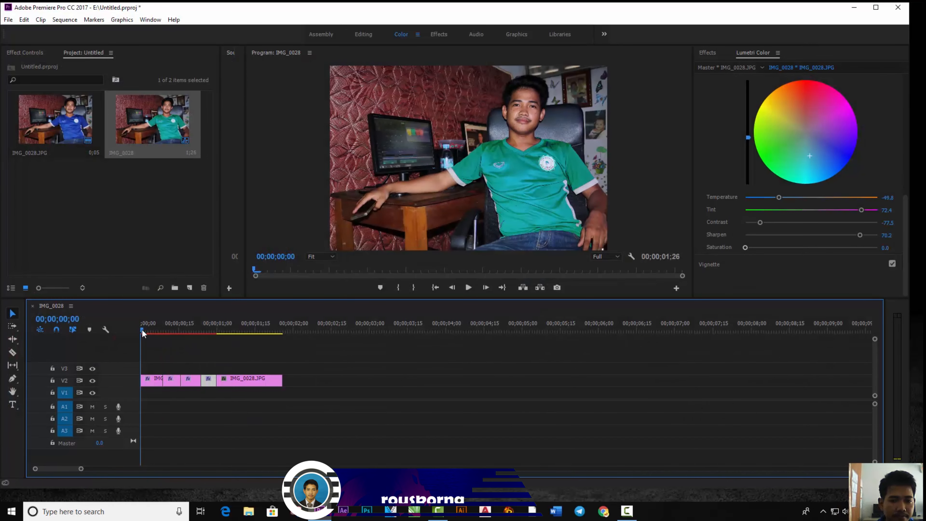
key("space")
key("space")
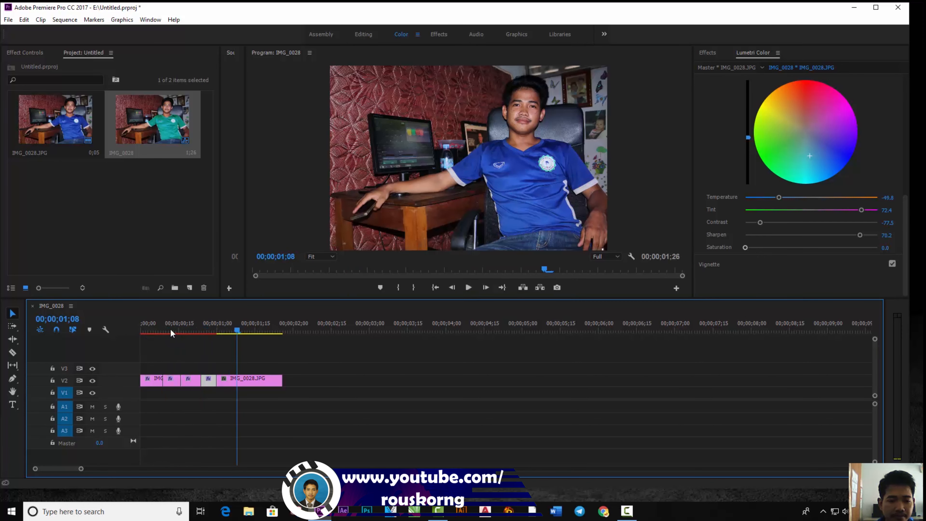
left_click_drag(236, 330, 141, 338)
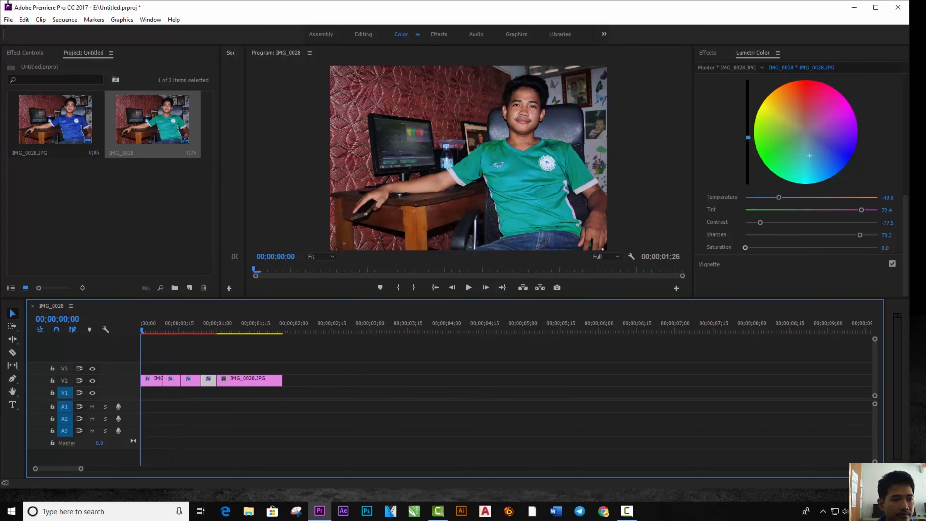
Create a new sequence named Sequence 01 with the DNxHR HQ 2K 23.976 preset.
left_click(8, 20)
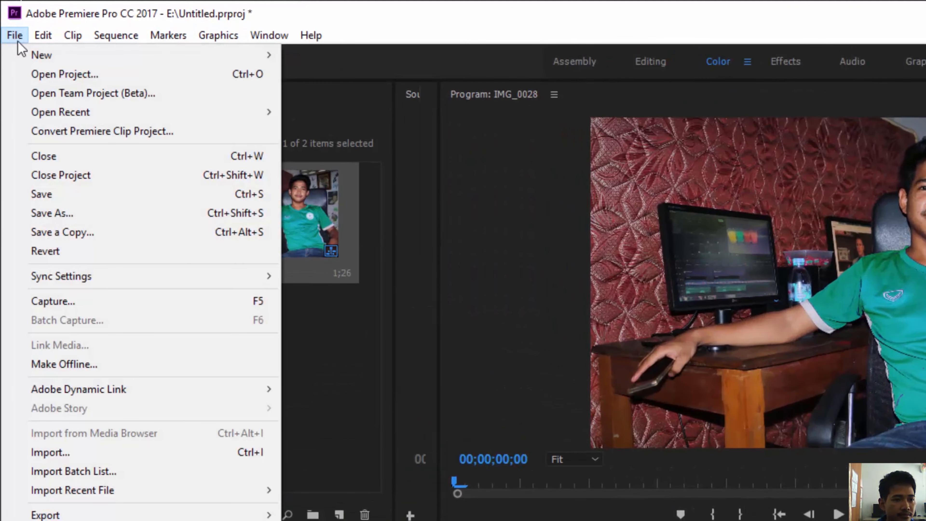
mouse_move(40, 55)
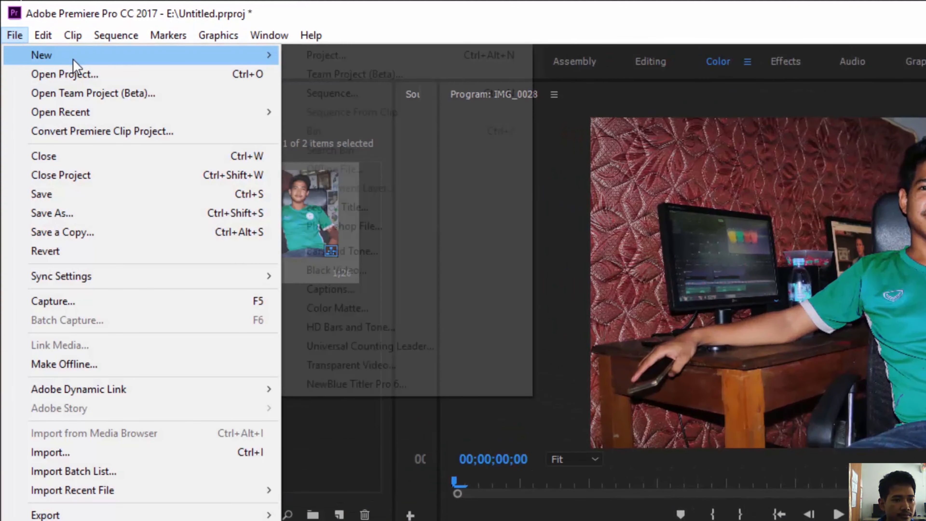
left_click(397, 96)
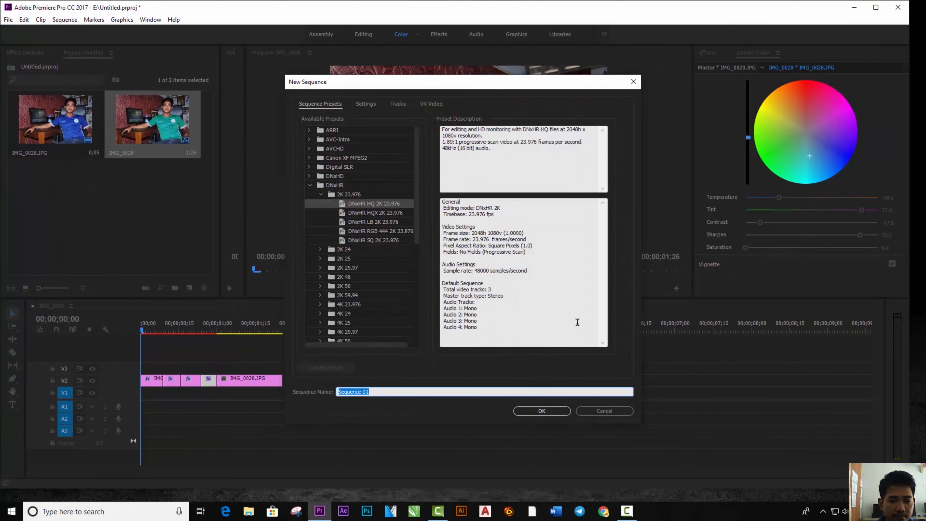
left_click(542, 410)
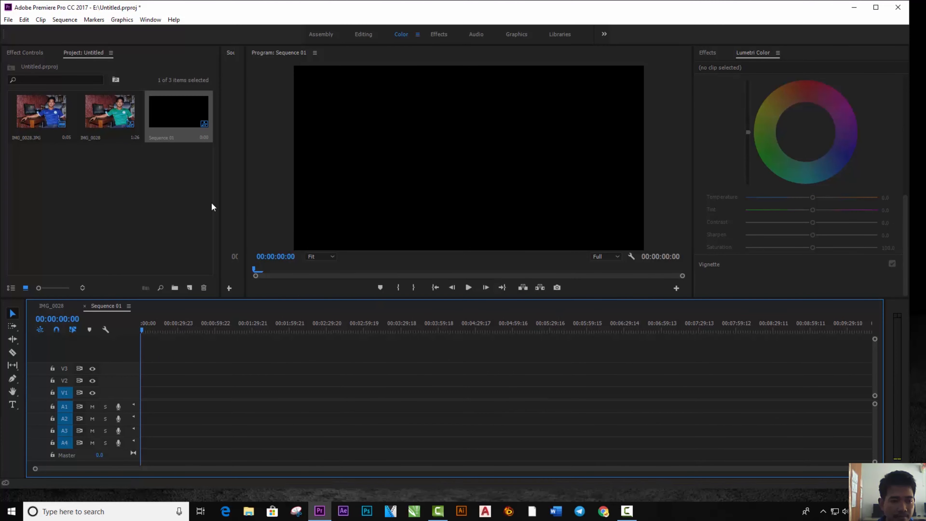
Place the IMG_0028.JPG still on track V2 of Sequence 01 and extend the clip to end at 00:00:16:13.
left_click(167, 195)
left_click_drag(41, 114, 147, 388)
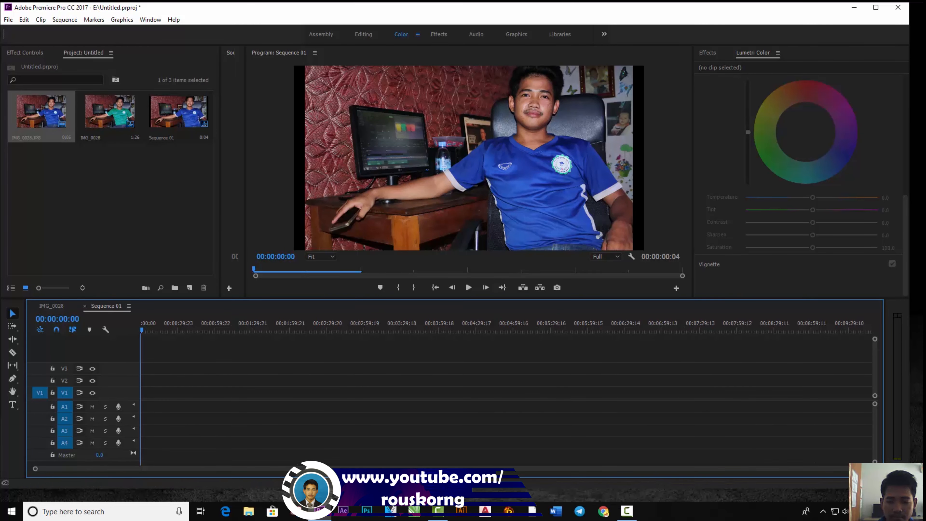
left_click_drag(200, 384, 833, 379)
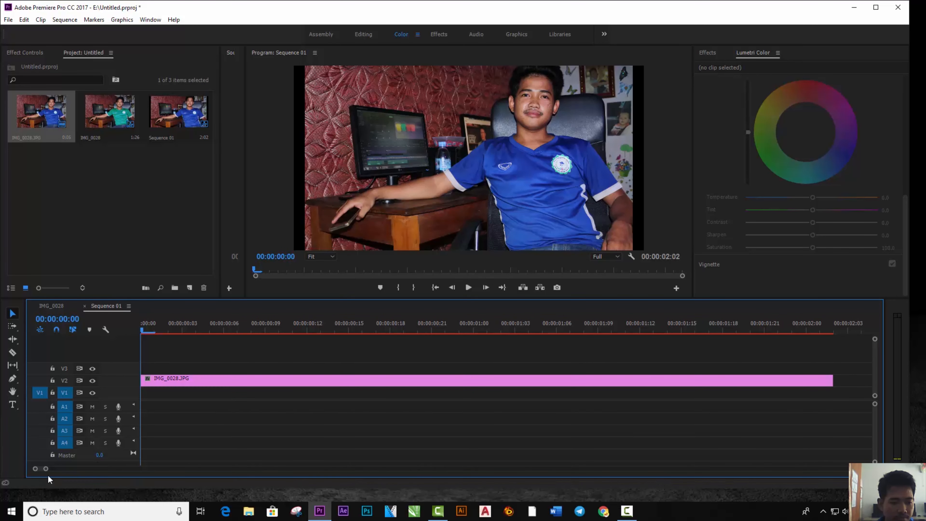
left_click_drag(50, 471, 103, 470)
left_click_drag(223, 382, 705, 392)
left_click_drag(101, 471, 213, 469)
left_click(226, 386)
left_click_drag(225, 386, 193, 387)
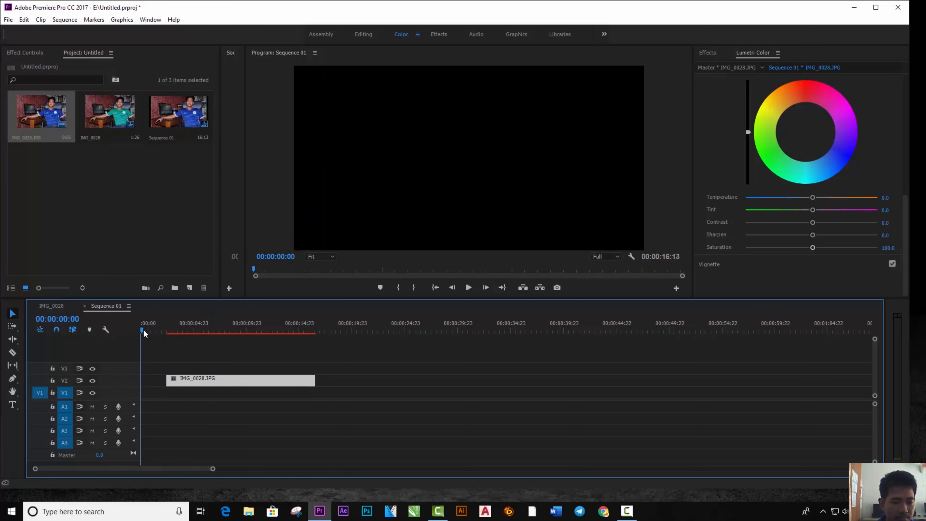
Split the V2 clip into four segments with the Razor tool, at 00:00:04:07 and at about 7 and 11 seconds.
left_click_drag(143, 324, 211, 326)
left_click(707, 53)
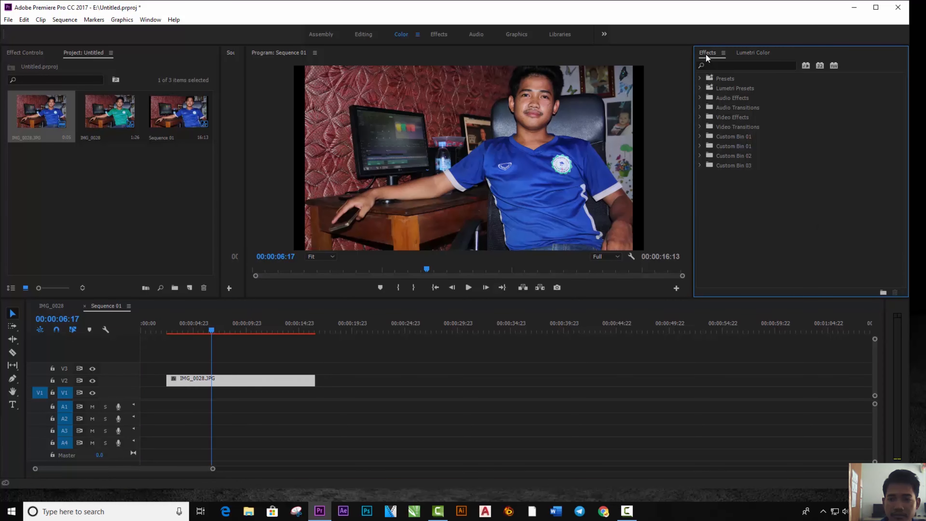
left_click_drag(212, 330, 179, 332)
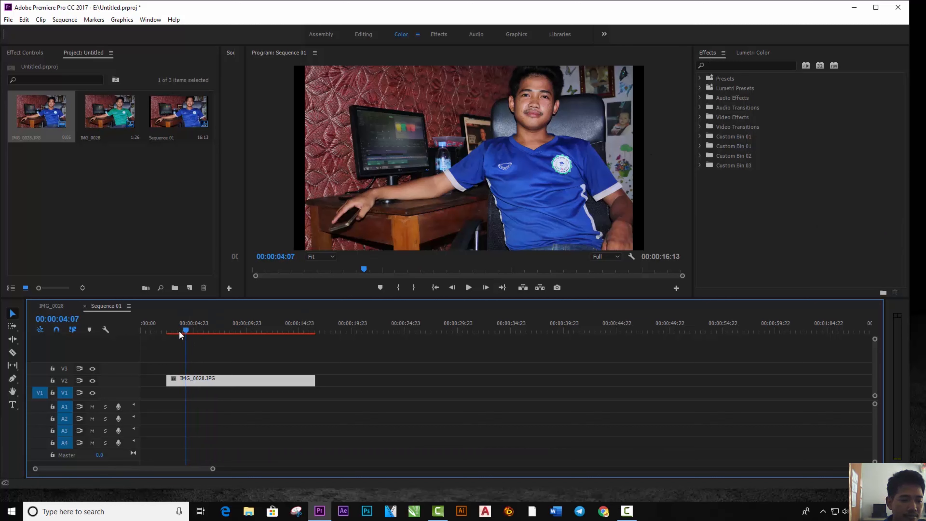
left_click(15, 354)
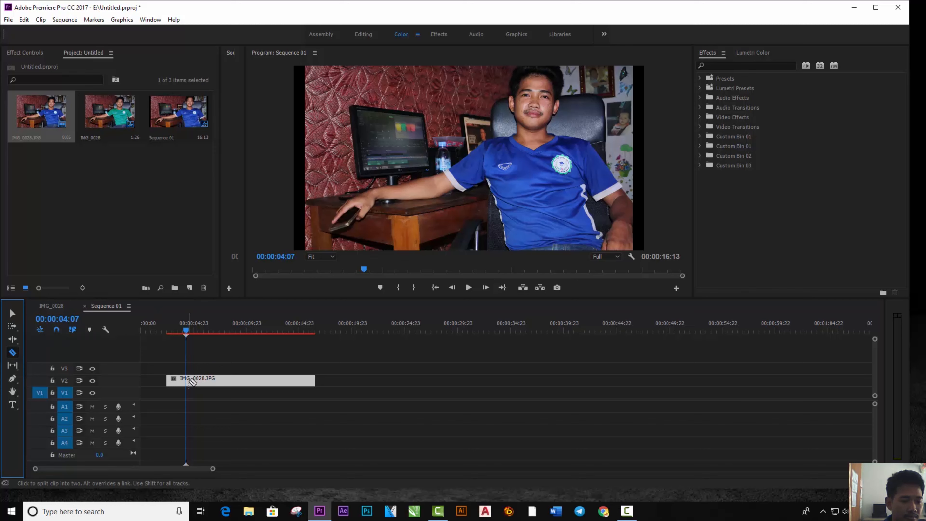
left_click(192, 381)
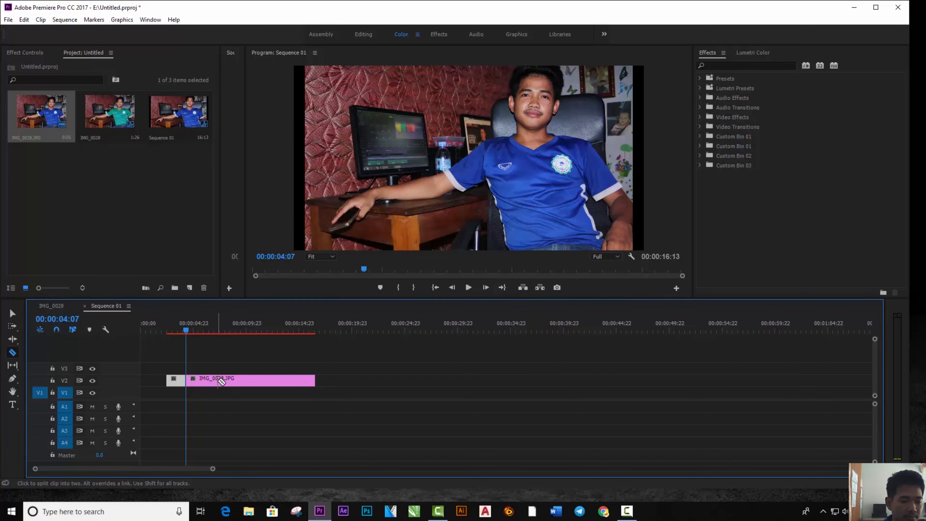
left_click(218, 381)
left_click(254, 381)
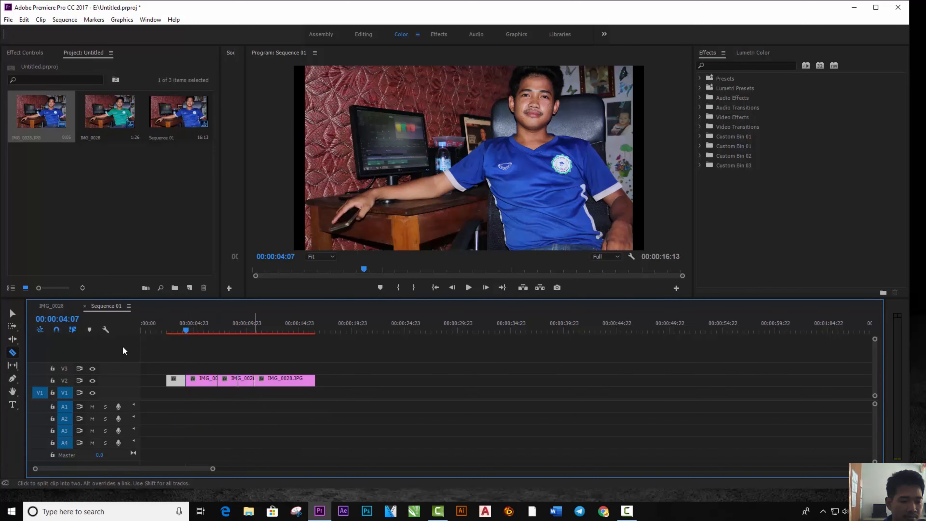
Move the playhead to 00:00:03:17 over the first segment and show its Lumetri Color controls.
left_click(12, 315)
left_click_drag(186, 331, 179, 336)
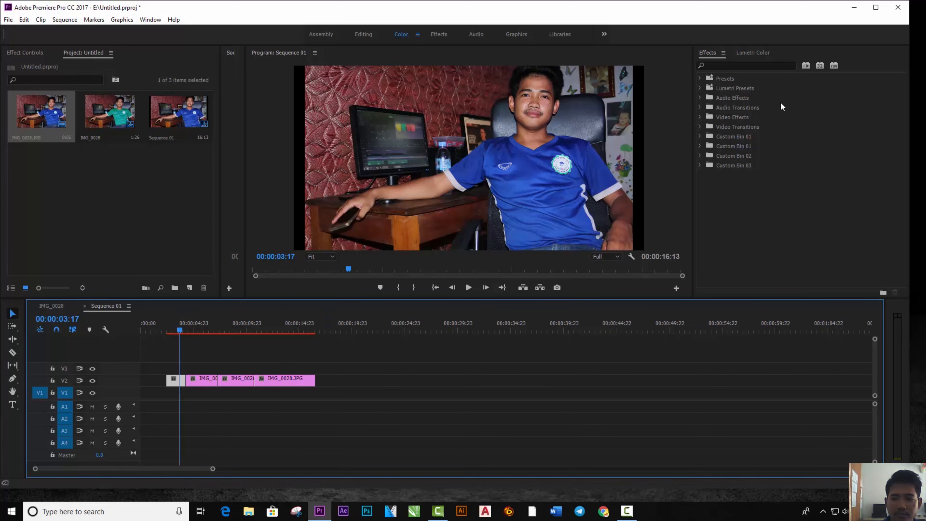
left_click(754, 52)
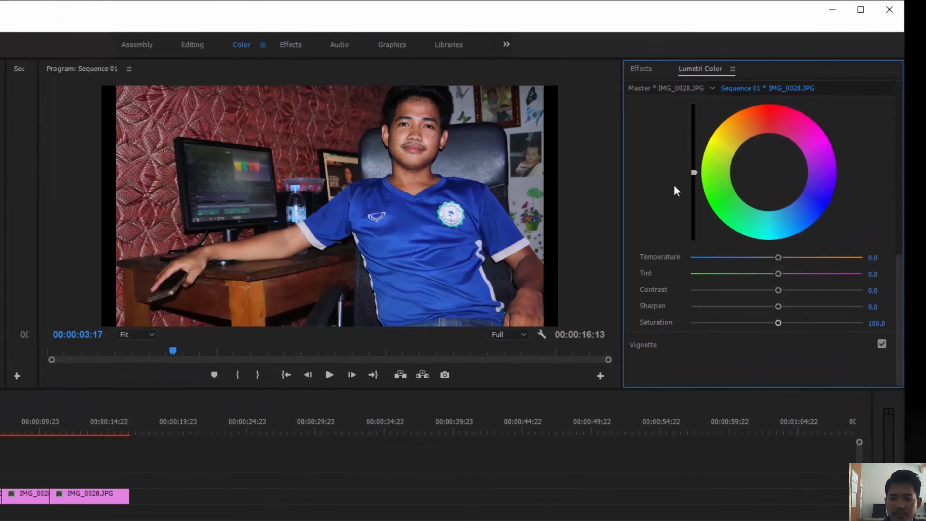
Sample the shirt's blue in the picture as the HSL Secondary key color for the first segment.
scroll(691, 178, "down", 5)
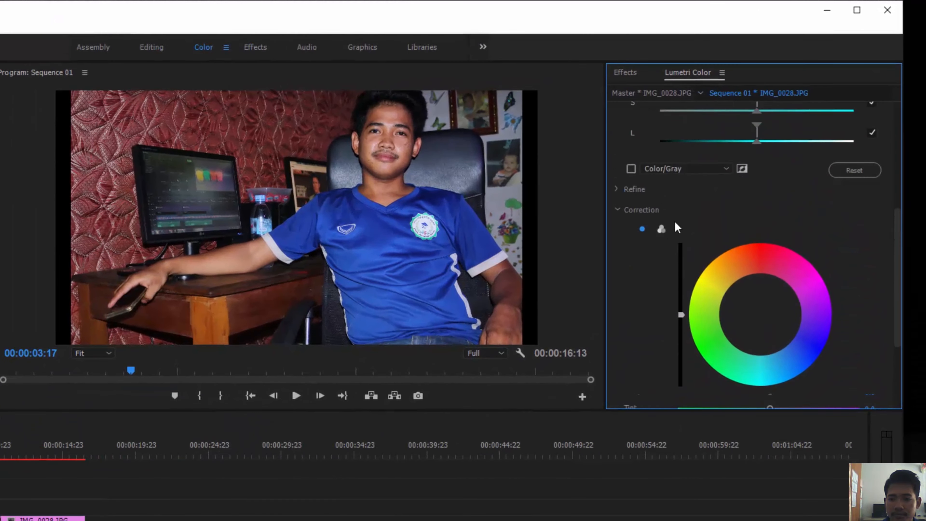
left_click(617, 250)
scroll(656, 220, "up", 3)
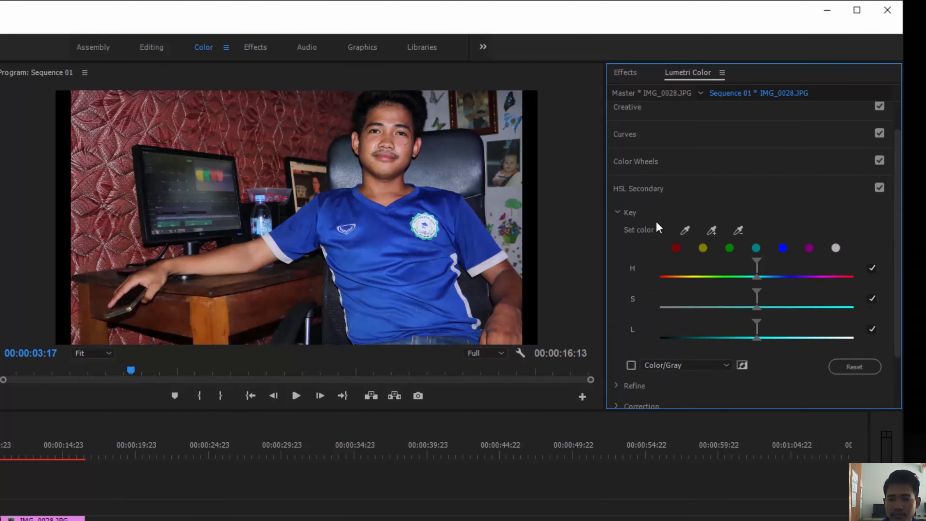
left_click(618, 249)
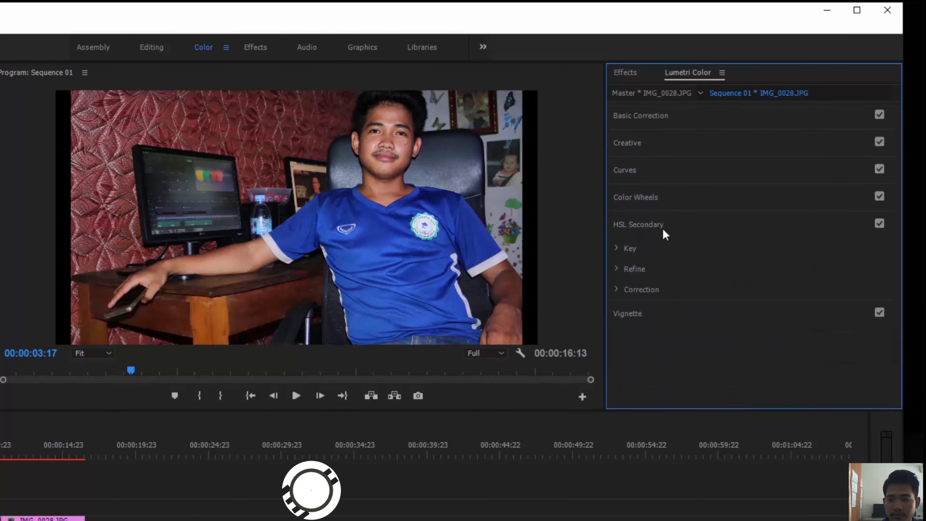
left_click(662, 225)
left_click(645, 226)
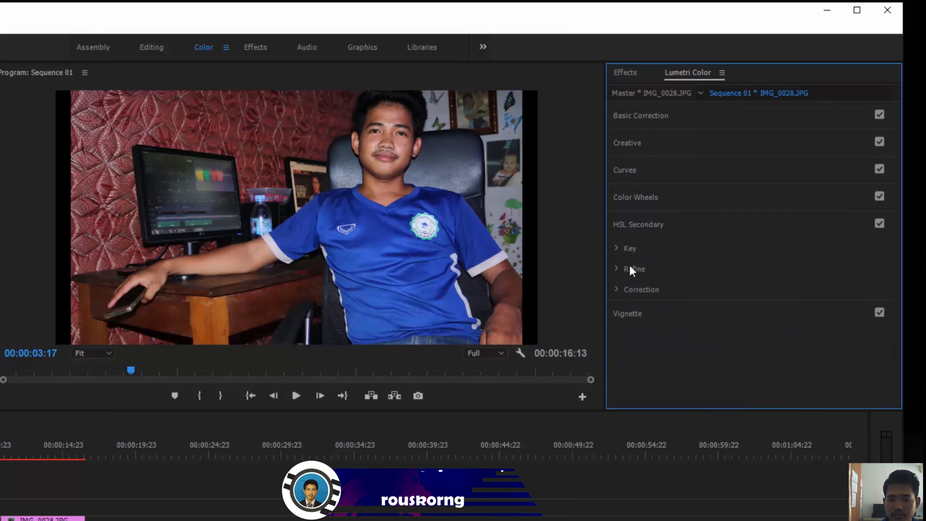
left_click(617, 249)
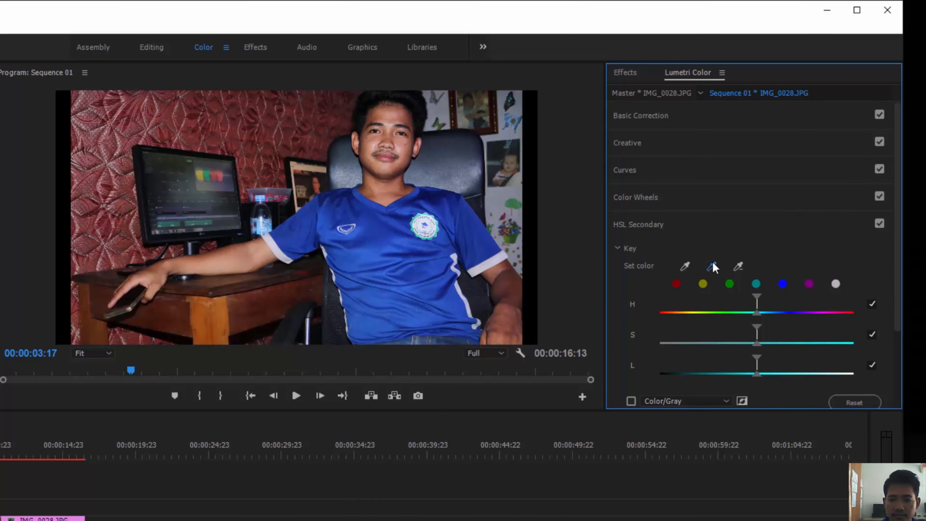
left_click(390, 241)
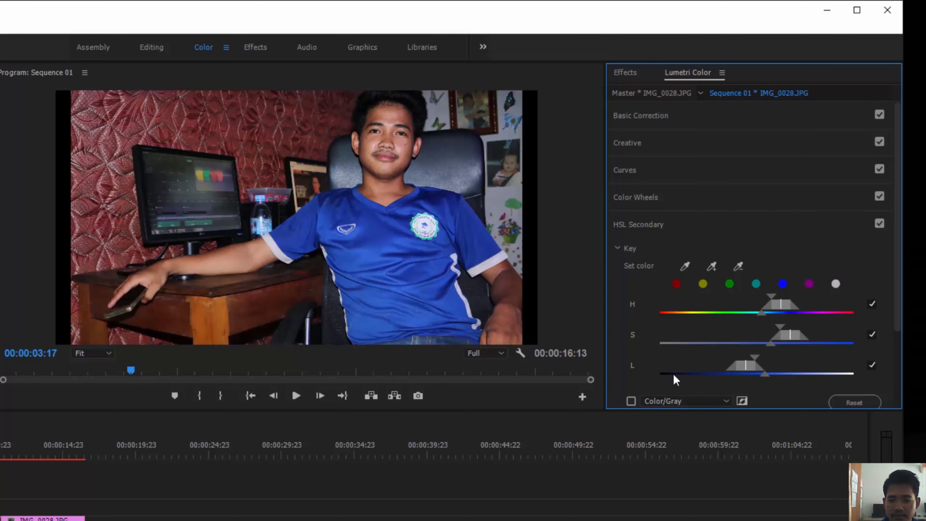
Set the HSL Secondary key preview to White/Black and enable the mask display.
scroll(674, 379, "down", 3)
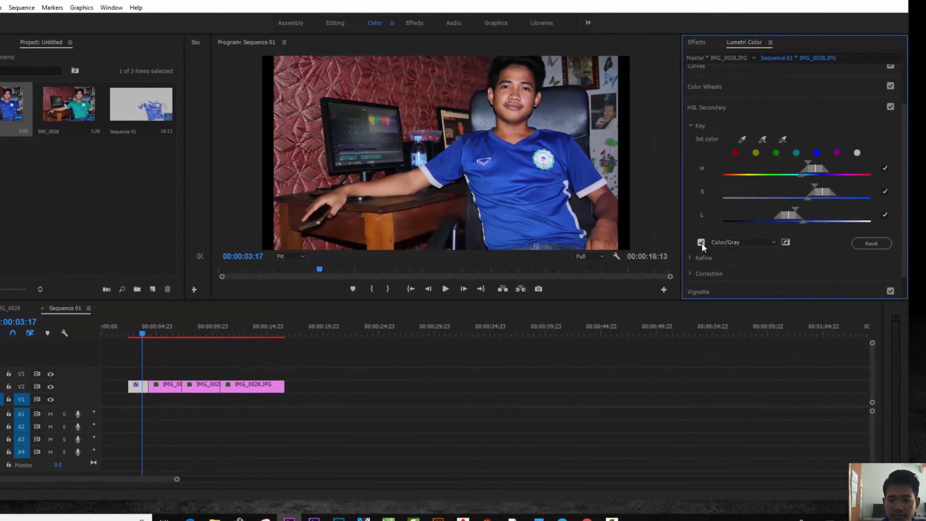
left_click(631, 334)
left_click(677, 241)
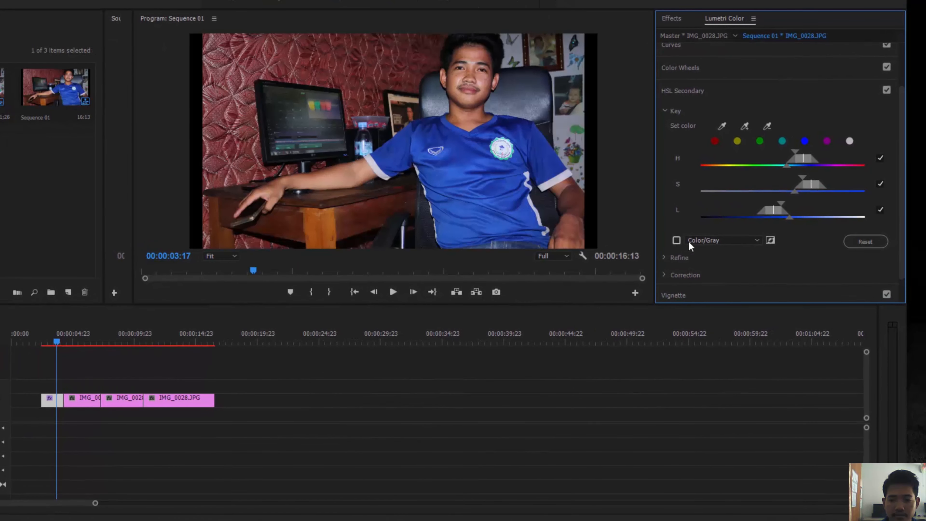
left_click(720, 240)
left_click(733, 278)
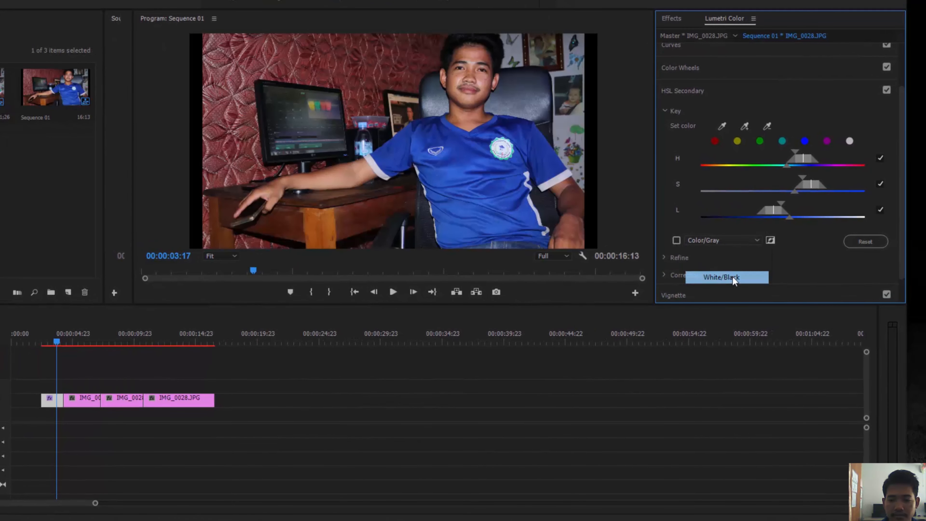
left_click(677, 239)
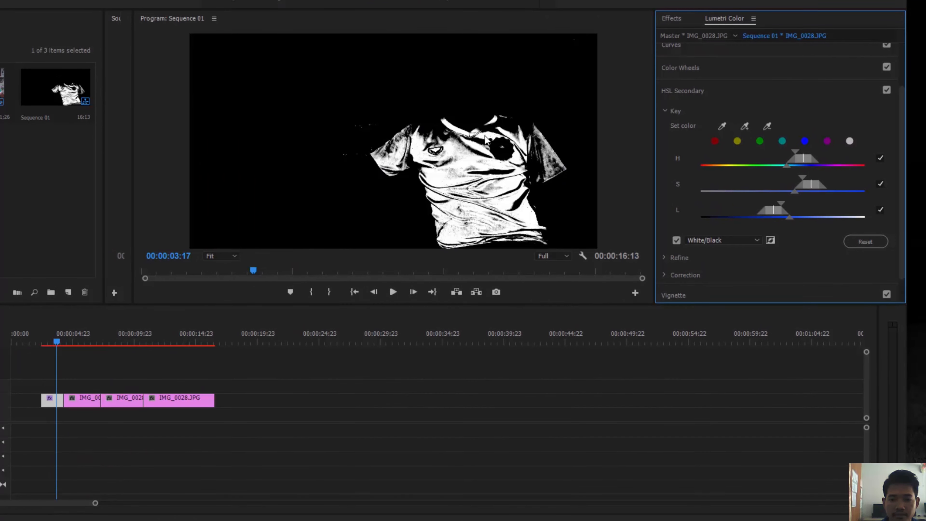
Widen the key's lightness, hue and saturation ranges and refine their falloff so the white mask covers the shirt.
left_click_drag(788, 216, 810, 204)
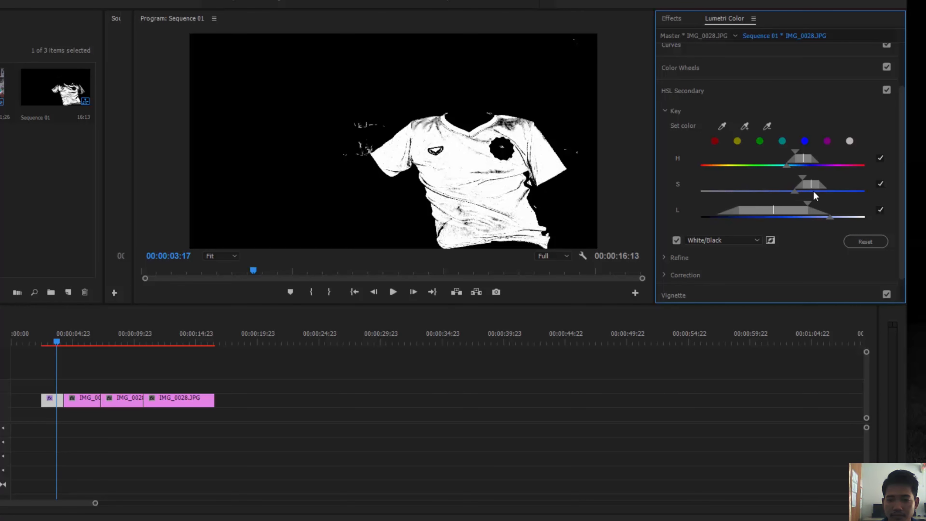
left_click_drag(786, 166, 778, 165)
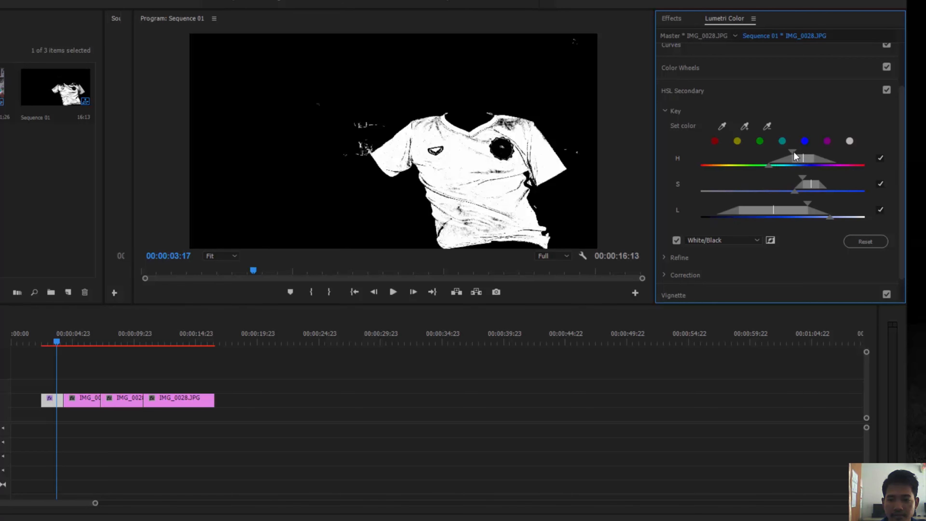
left_click_drag(794, 151, 808, 182)
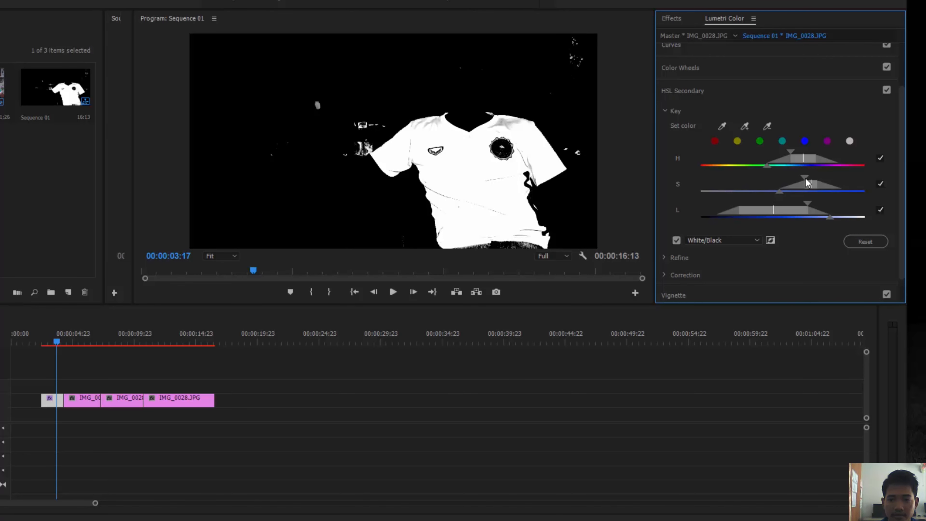
left_click_drag(774, 193, 760, 193)
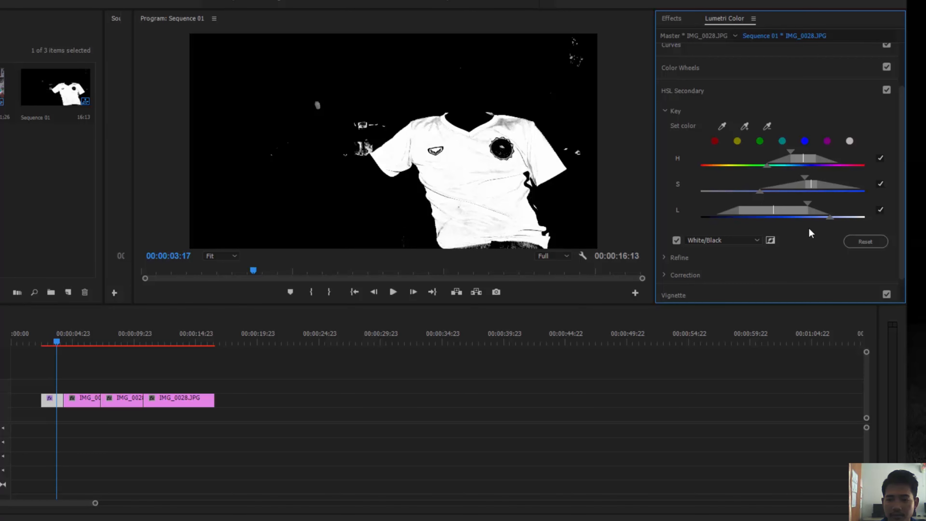
left_click_drag(808, 209, 803, 207)
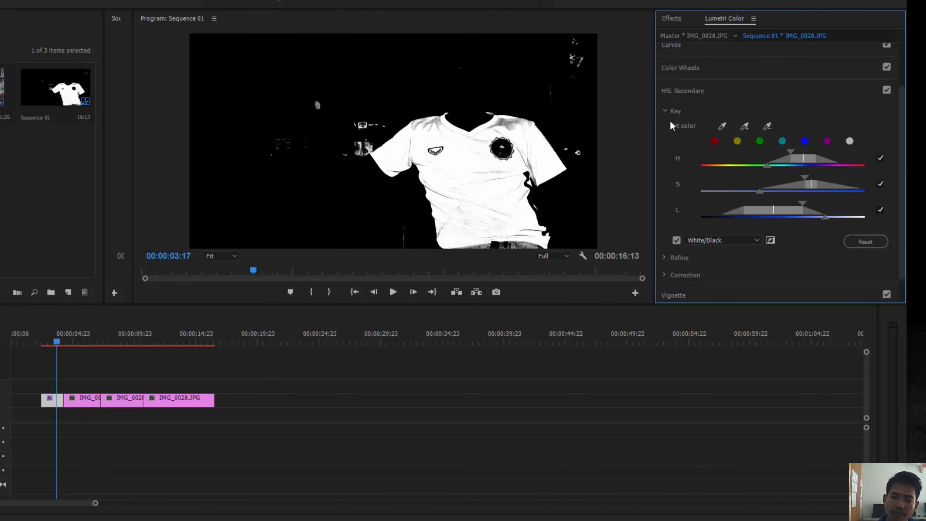
Turn off the first segment's HSL Secondary mask display and bring up its Correction color wheel.
left_click(673, 111)
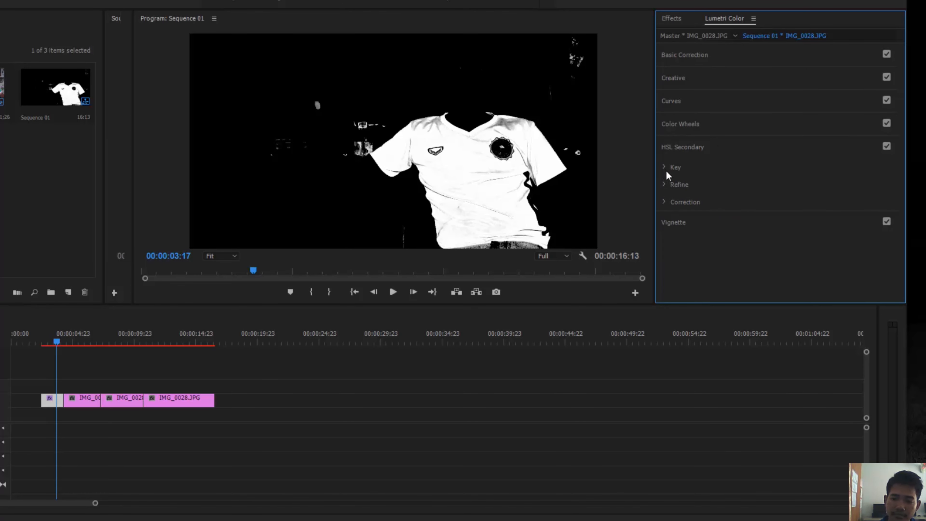
left_click(664, 203)
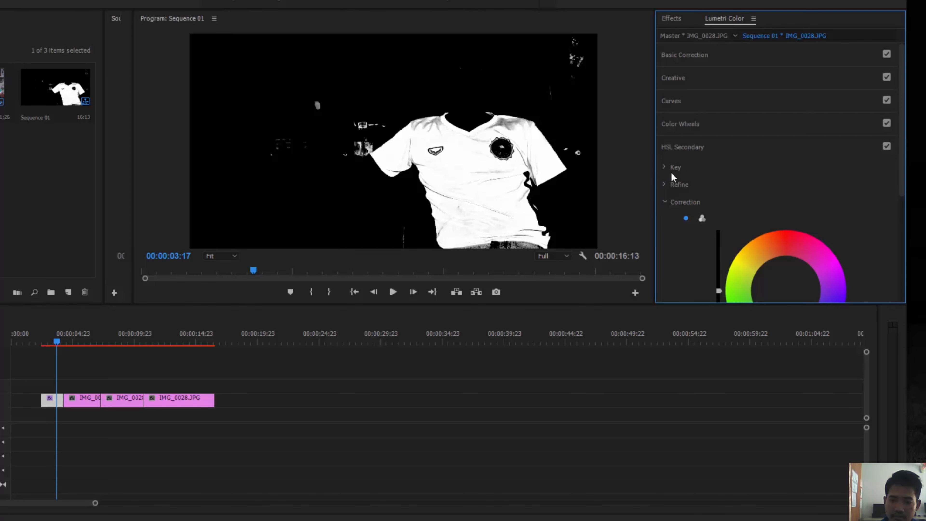
left_click(664, 168)
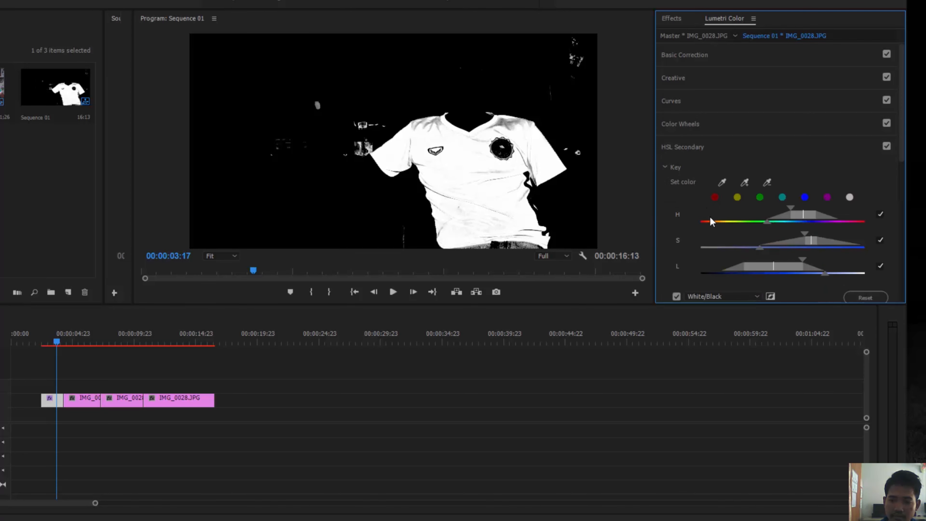
scroll(702, 219, "down", 3)
left_click(676, 196)
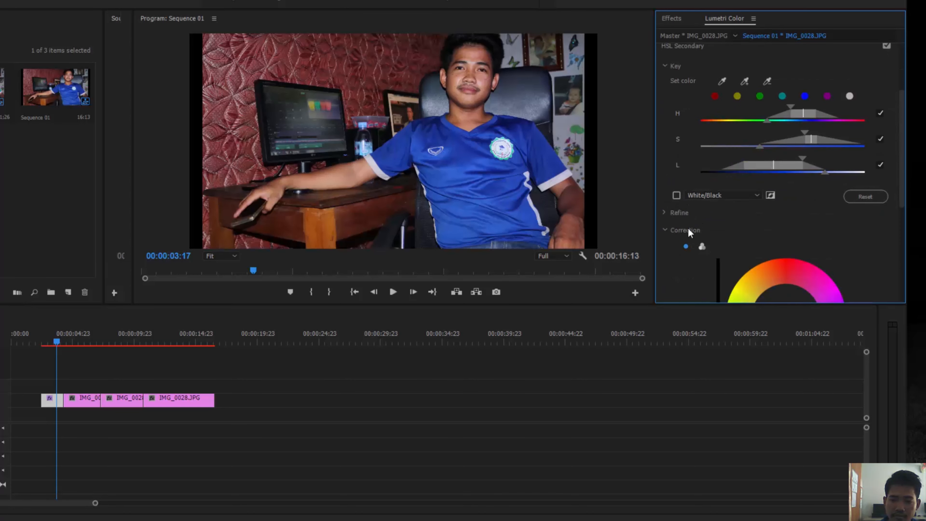
scroll(688, 230, "down", 3)
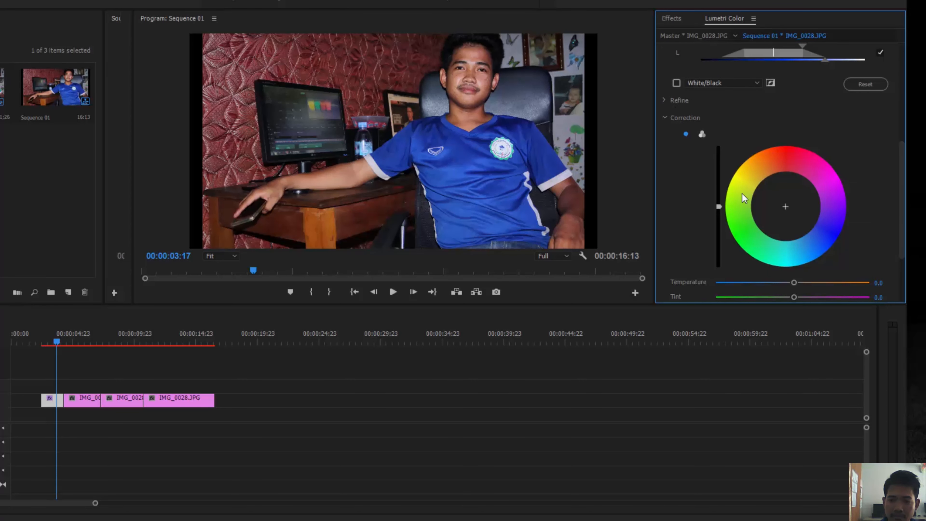
scroll(744, 193, "down", 1)
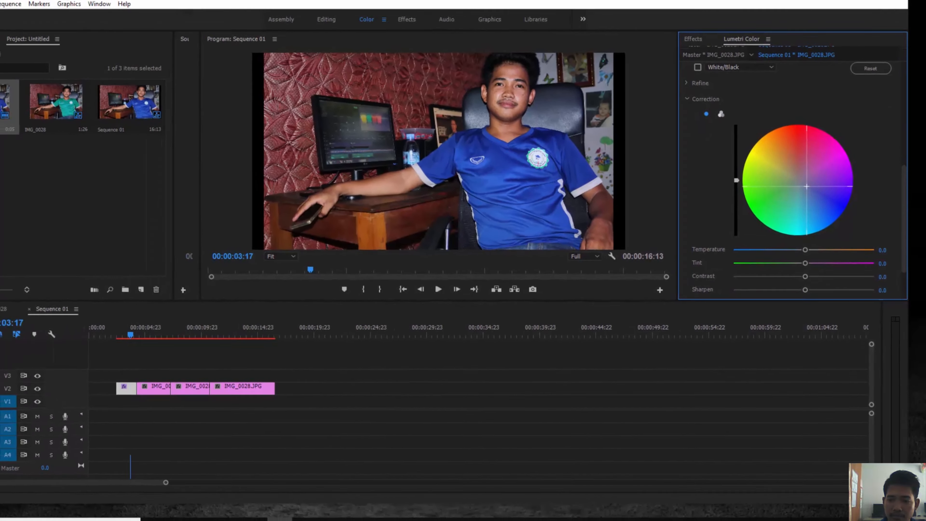
Try red and green correction tints on the first segment's shirt, previewing with playback, and settle on a pinkish red that turns it purple.
left_click_drag(806, 186, 809, 138)
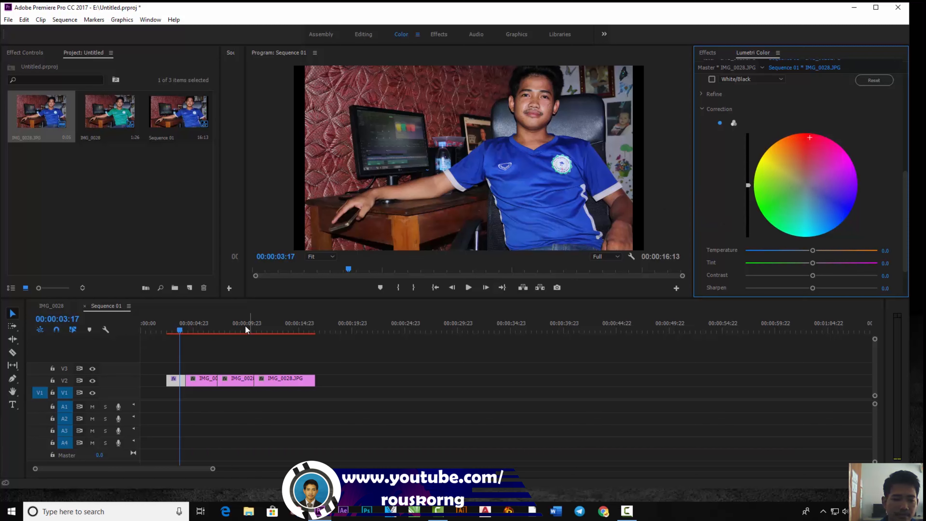
left_click_drag(180, 330, 173, 331)
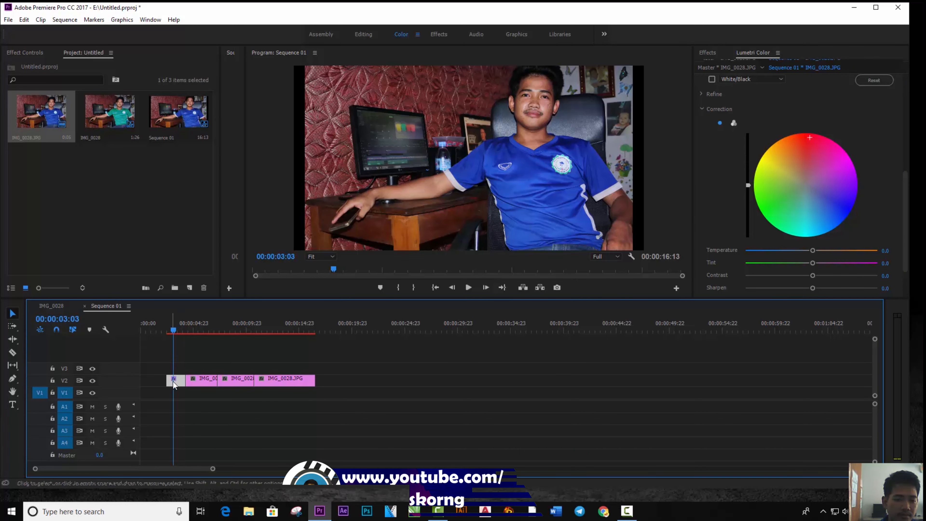
left_click(821, 191)
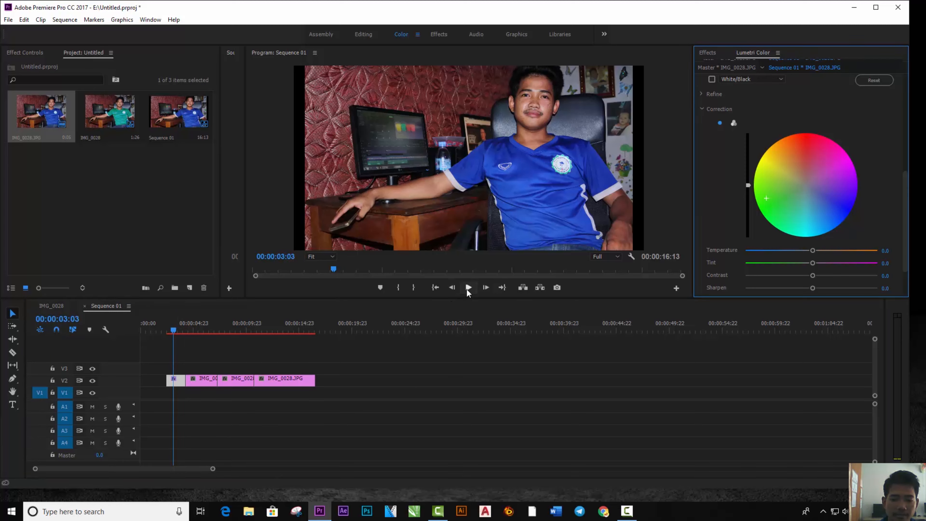
left_click(467, 288)
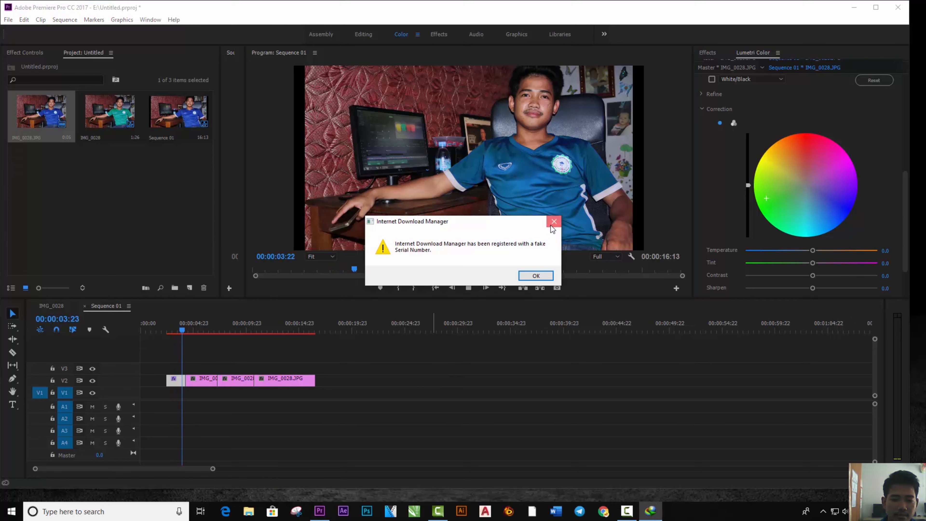
left_click(552, 227)
left_click(184, 345)
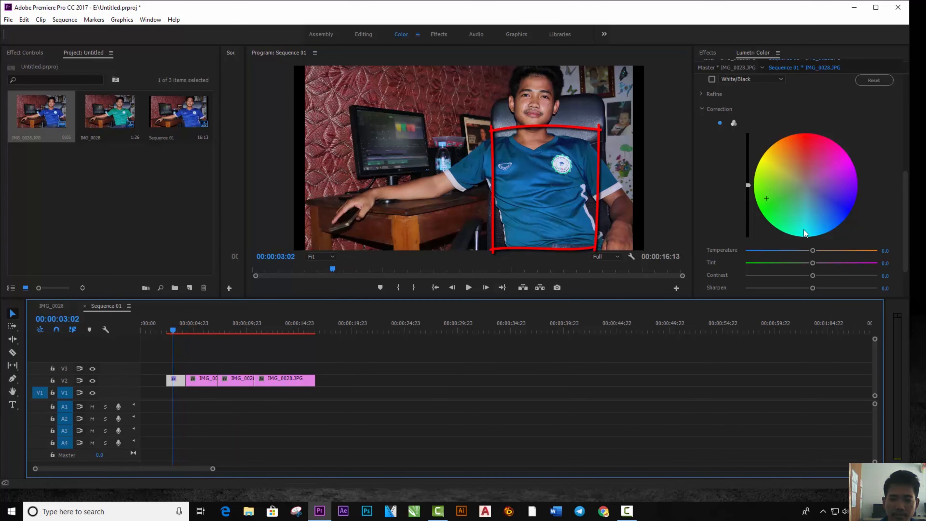
left_click(820, 148)
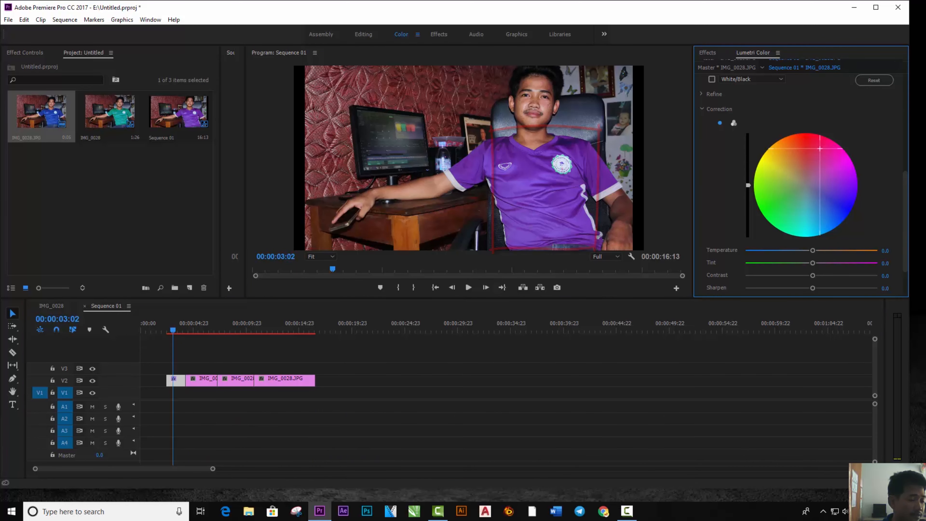
left_click(627, 511)
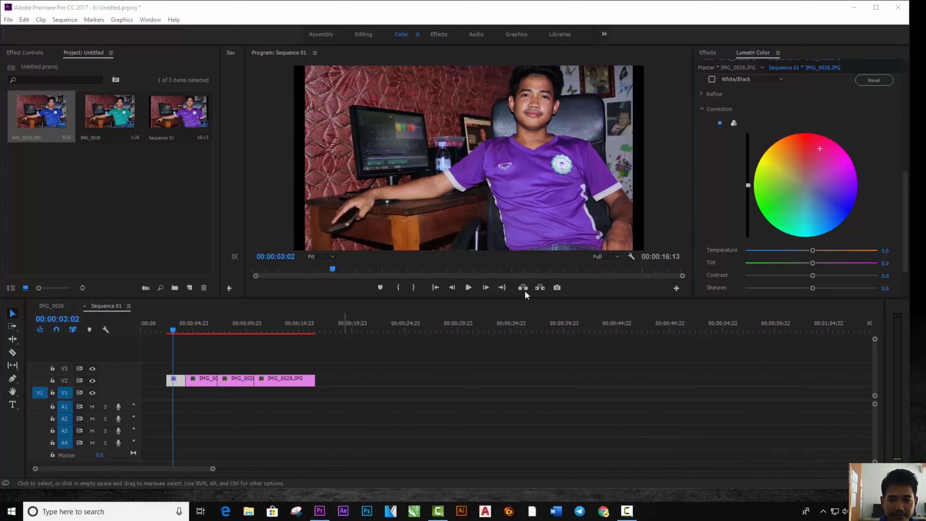
Select the second segment with the playhead at 00:00:05:10 and sample the shirt's blue as its HSL Secondary key color.
left_click_drag(176, 335, 199, 350)
left_click(206, 379)
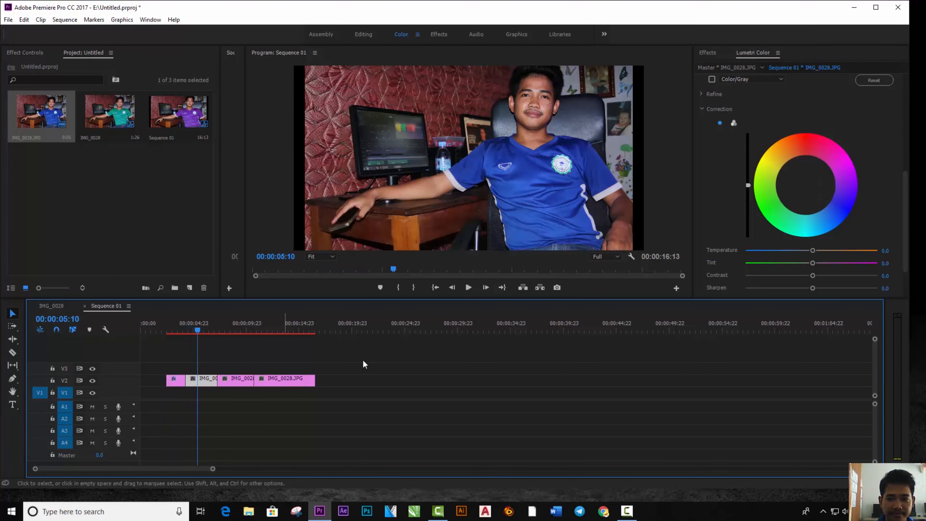
scroll(714, 183, "up", 5)
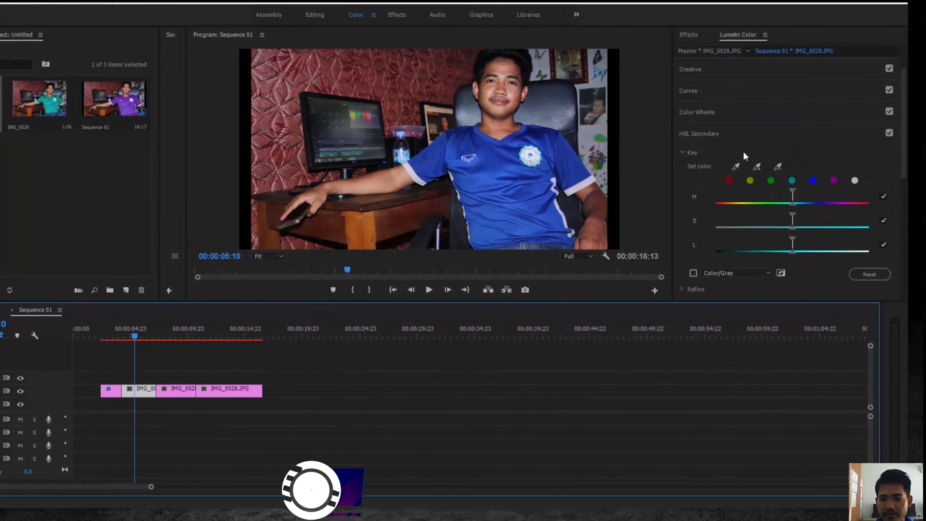
left_click(726, 161)
left_click(541, 192)
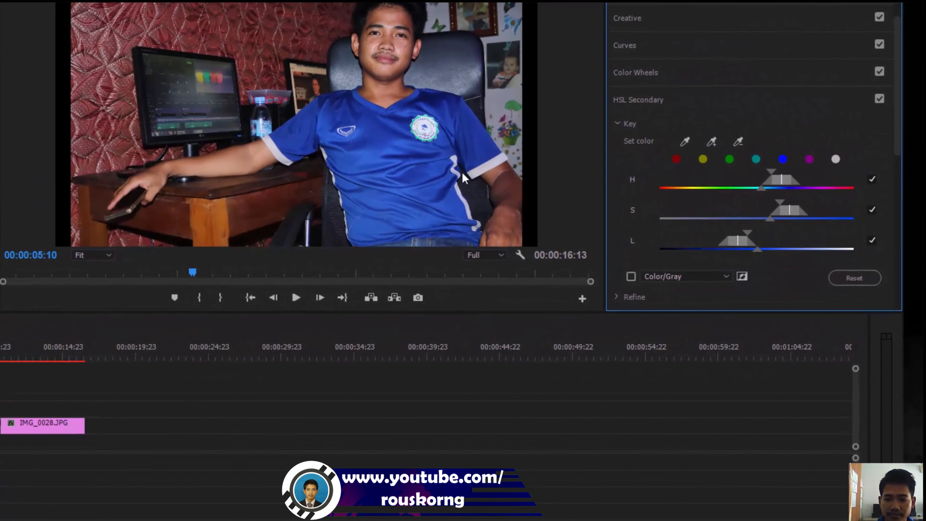
Display the second segment's key mask in White/Black and adjust its lightness, hue and saturation ranges to cover the shirt.
left_click(630, 276)
scroll(703, 275, "down", 2)
left_click(705, 223)
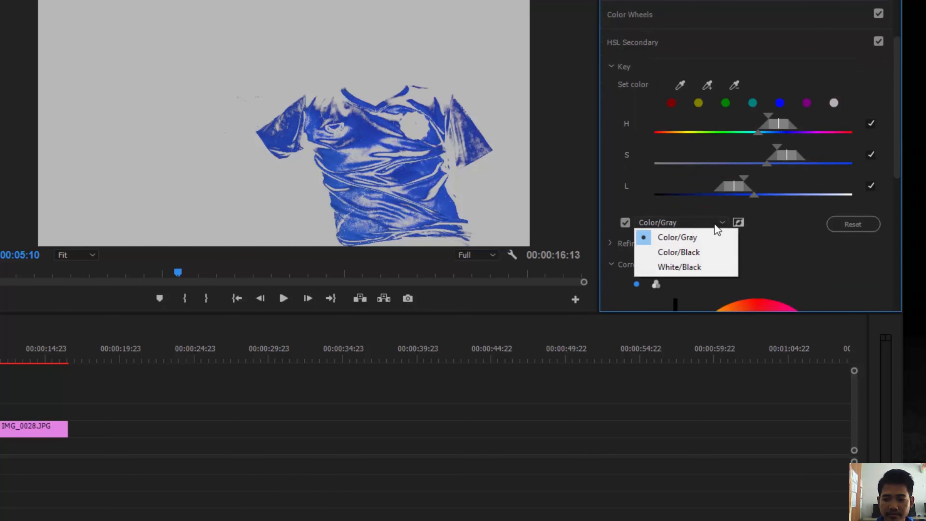
left_click(698, 268)
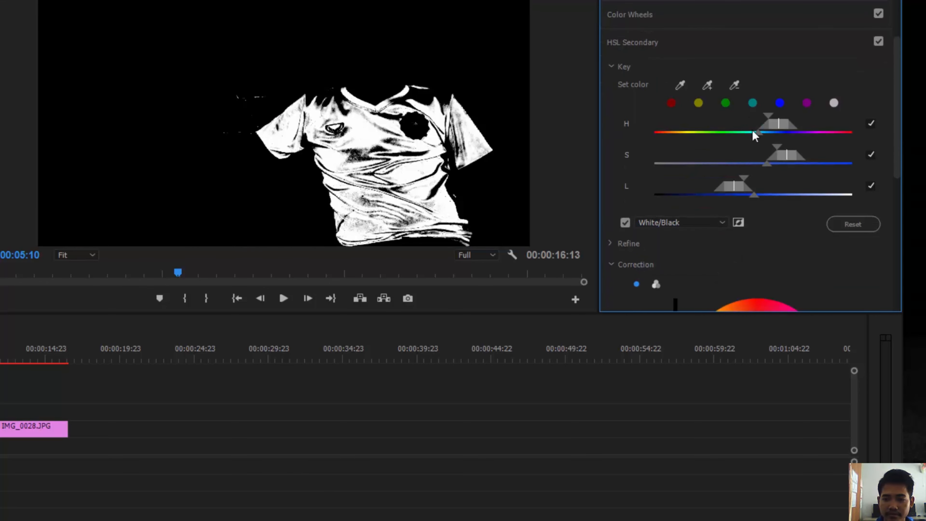
mouse_move(750, 191)
left_mouse_down()
mouse_move(776, 199)
mouse_move(751, 191)
left_mouse_up()
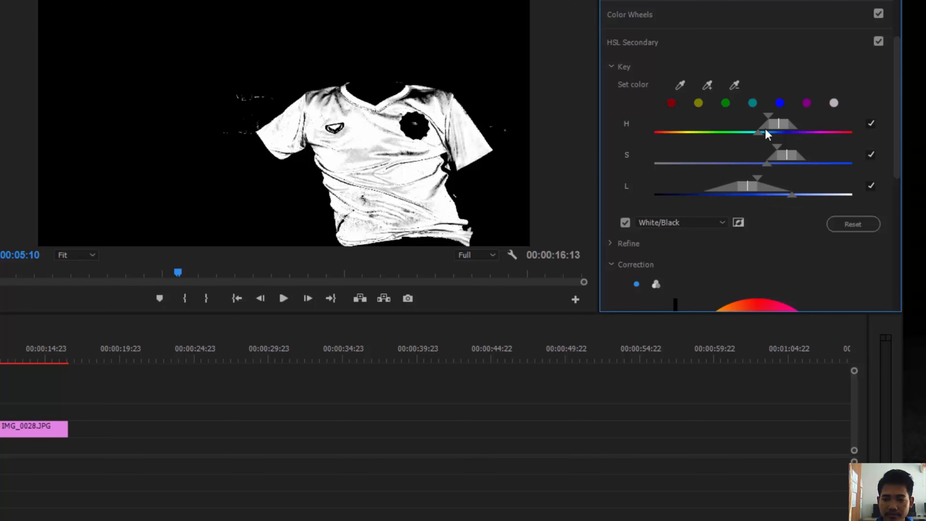
left_click_drag(746, 135, 780, 147)
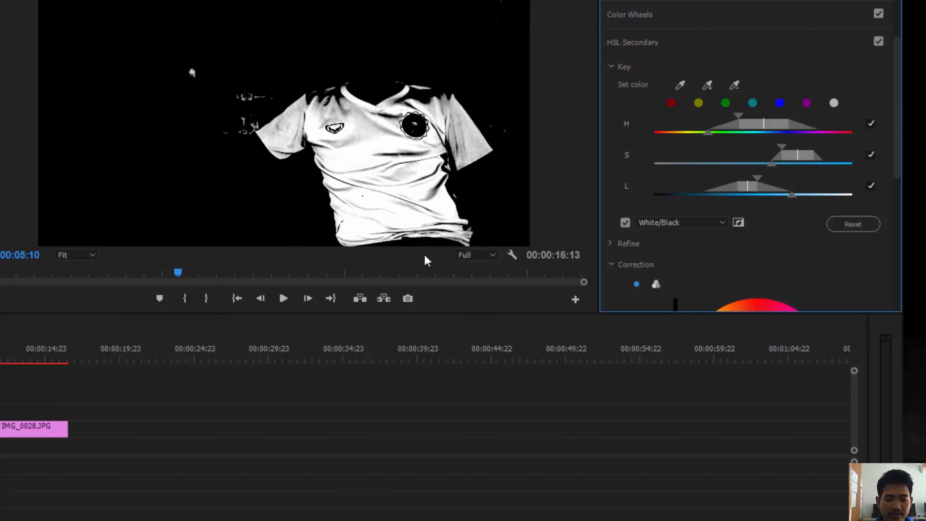
Set the second segment's correction wheel to a magenta tint and turn off the mask display.
scroll(672, 233, "down", 5)
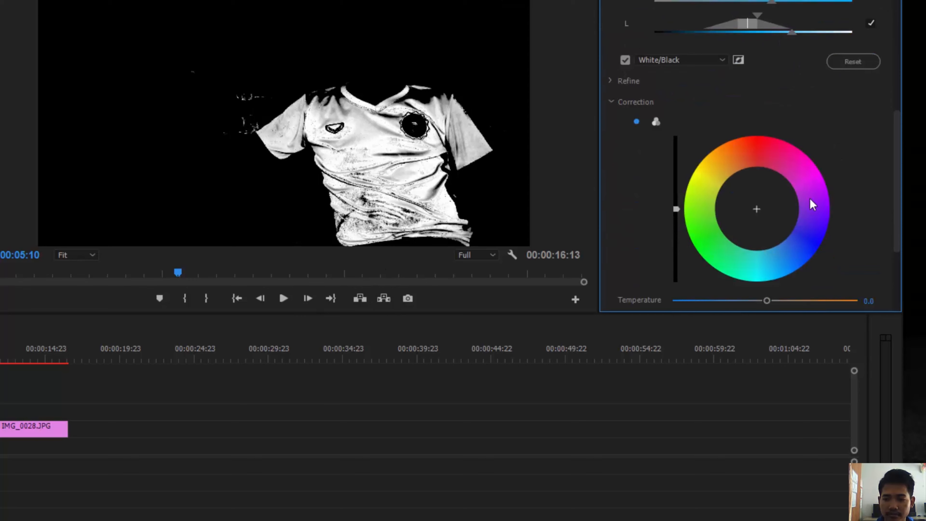
left_click(811, 184)
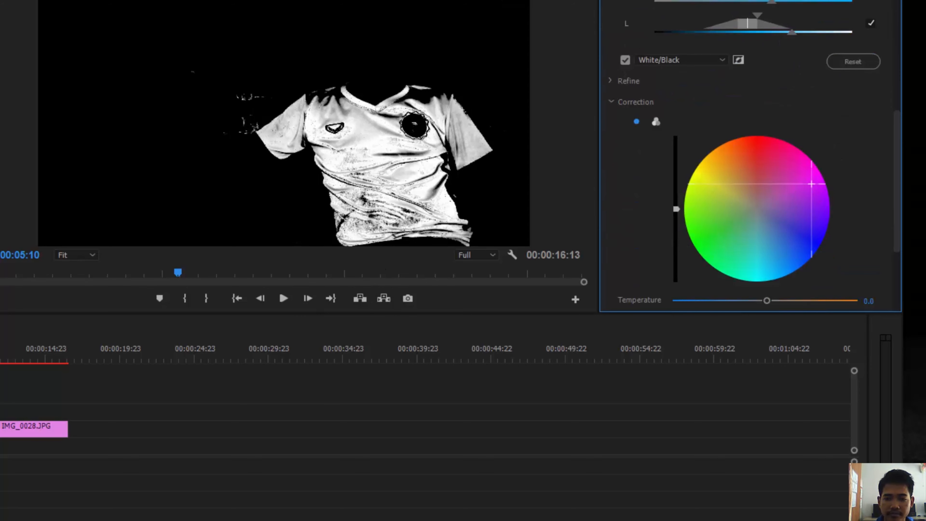
left_click(625, 62)
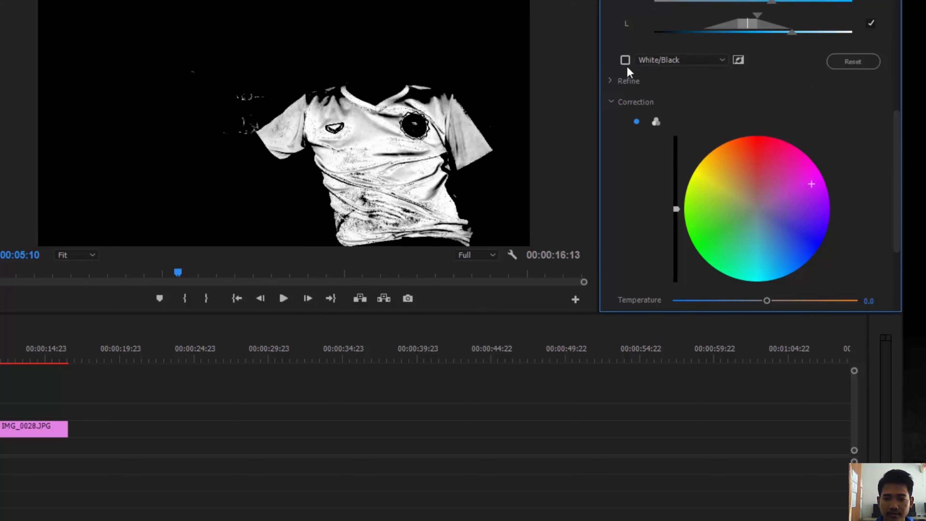
Try red, green, blue, yellow and magenta correction tints on the second segment's shirt, returning to red.
left_click(759, 146)
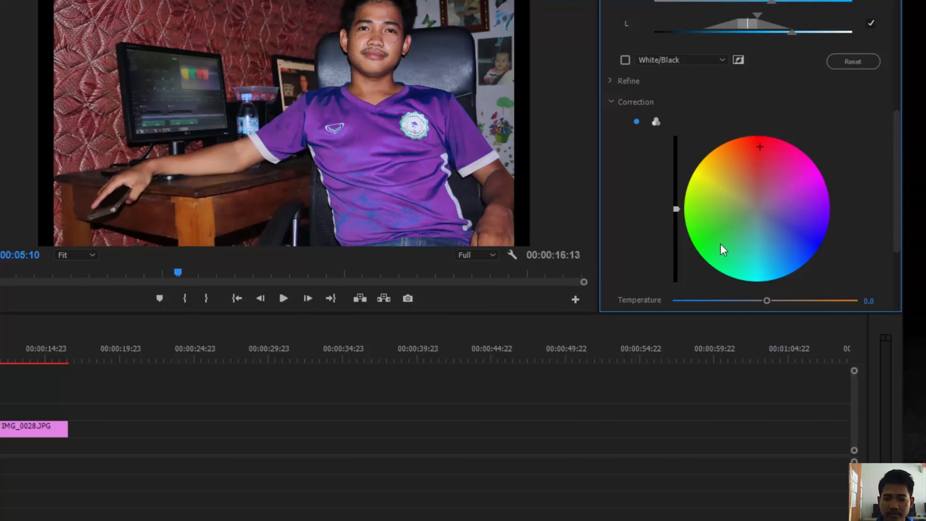
left_click(700, 225)
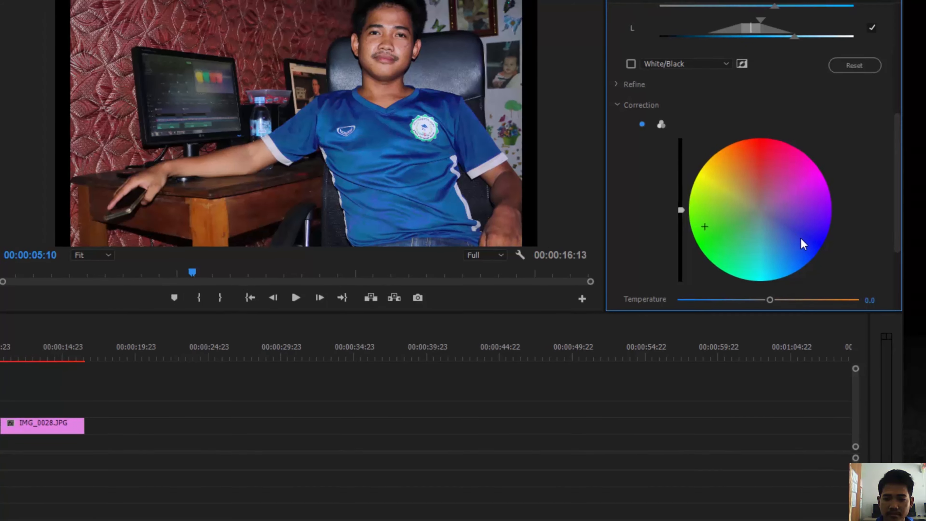
left_click(799, 240)
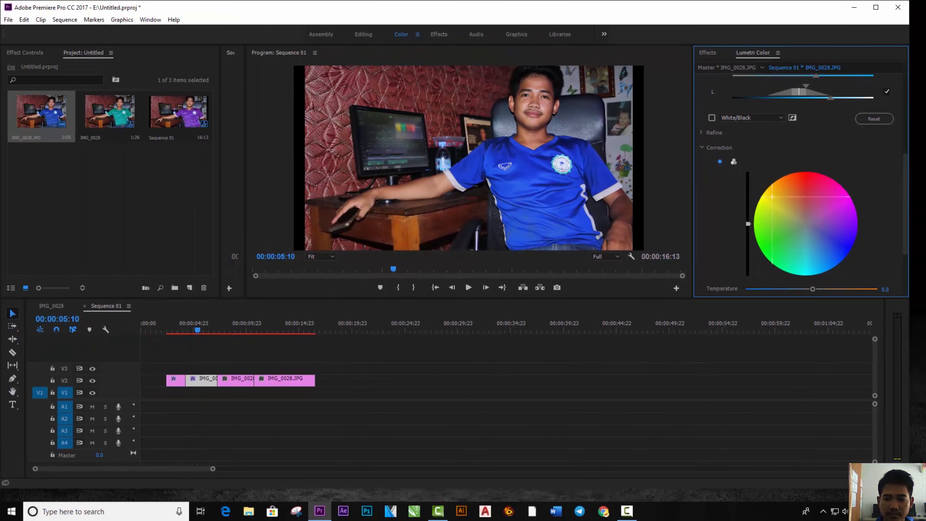
left_click_drag(771, 196, 766, 201)
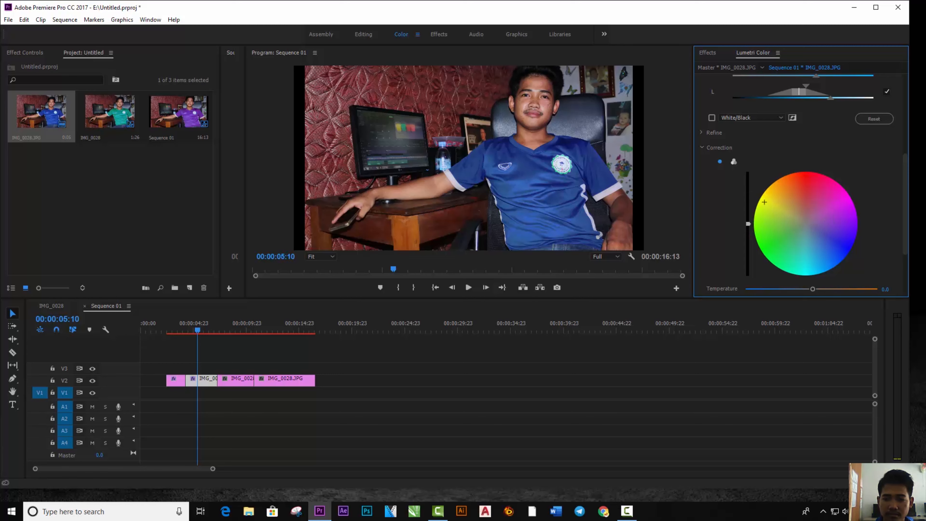
left_click(849, 209)
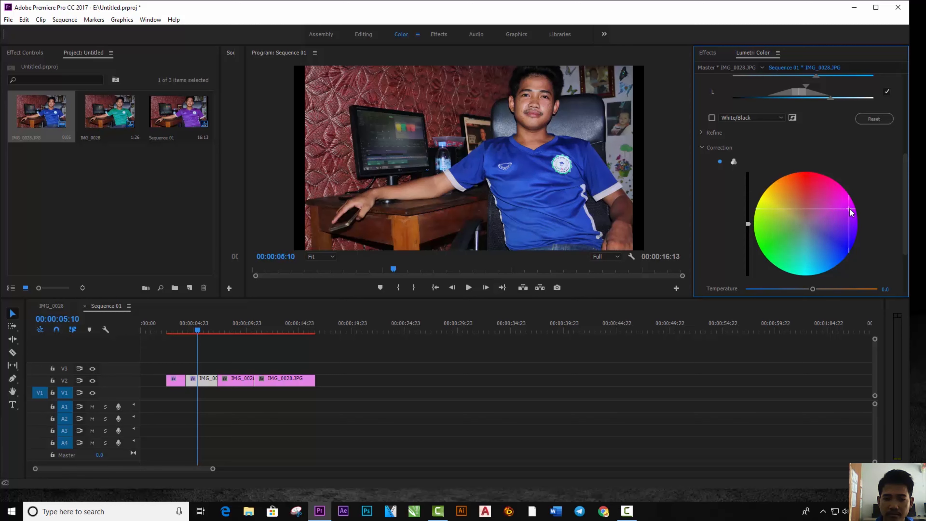
left_click_drag(848, 207, 800, 180)
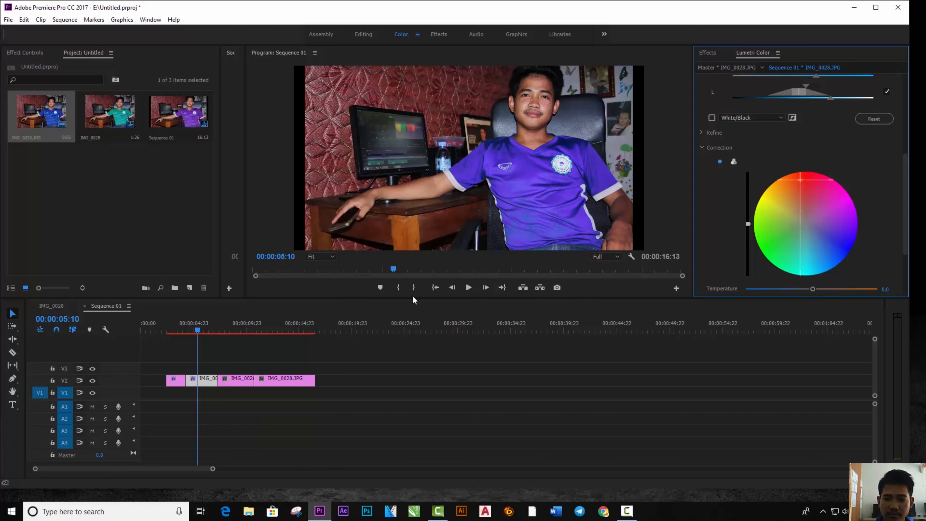
Try a green correction tint on the second segment's shirt while scrubbing between 00:00:04:21 and 00:00:05:12.
mouse_move(197, 327)
left_mouse_down()
mouse_move(171, 332)
mouse_move(192, 332)
left_mouse_up()
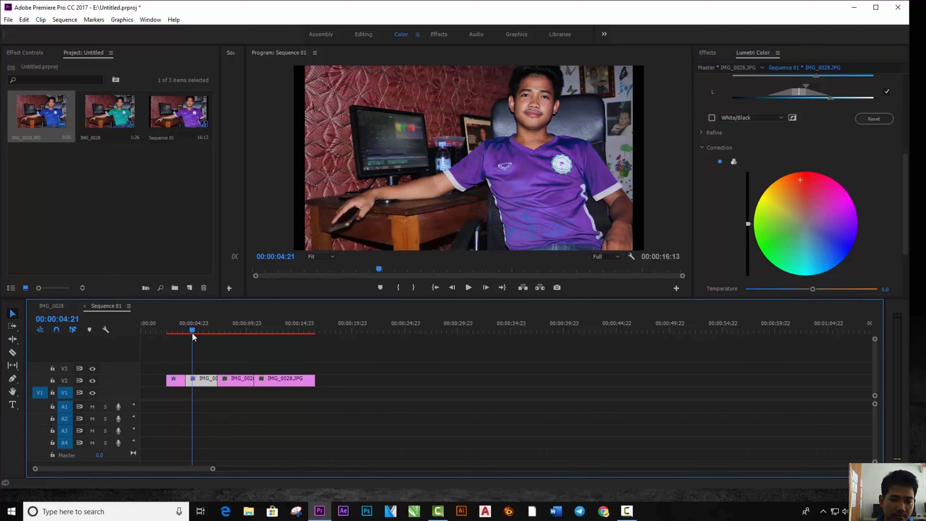
left_click(763, 249)
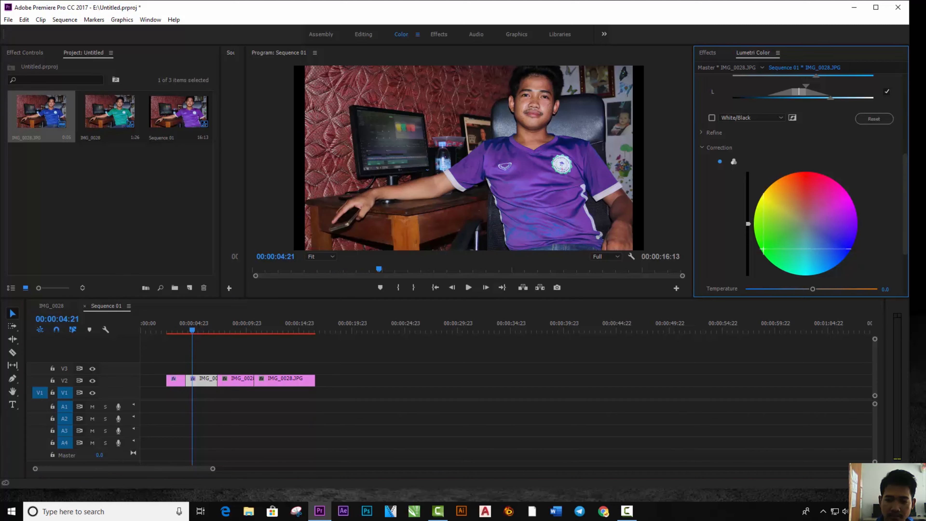
mouse_move(190, 329)
left_mouse_down()
mouse_move(180, 333)
mouse_move(222, 335)
mouse_move(198, 335)
left_mouse_up()
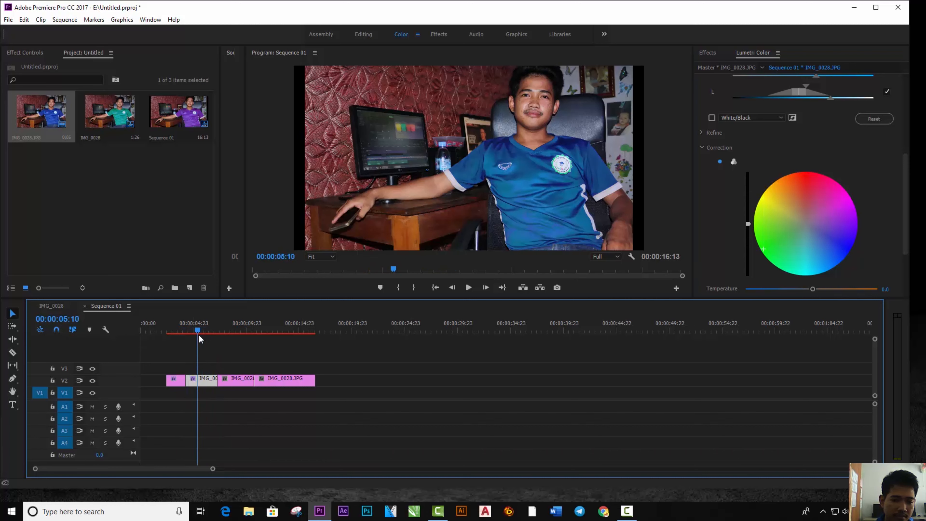
Lower the second segment's correction brightness to the minimum and try blue, red and yellow tints, ending on magenta.
left_click(747, 226)
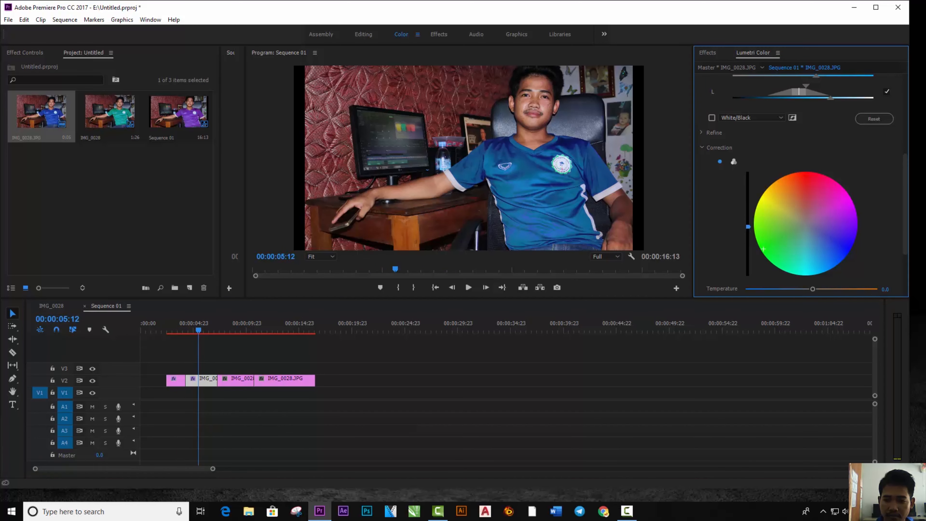
left_click(836, 259)
left_click(806, 173)
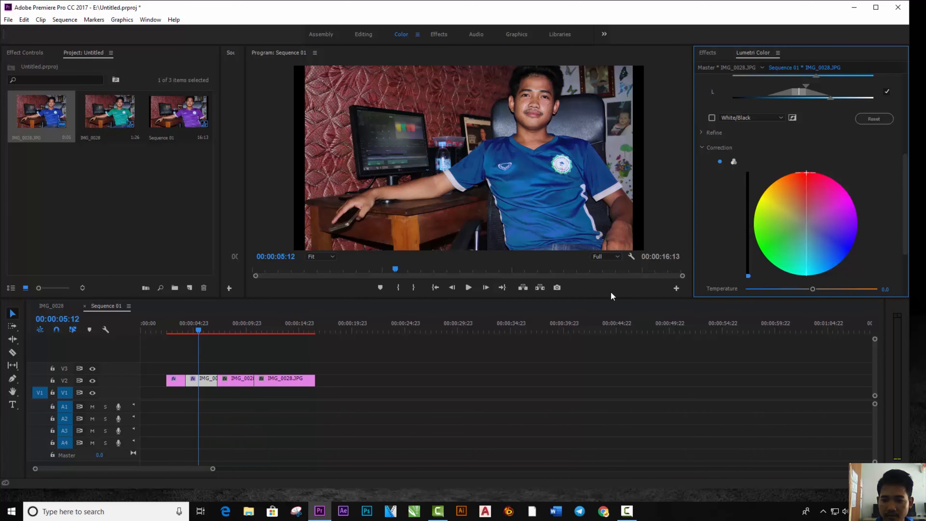
left_click_drag(785, 254, 794, 209)
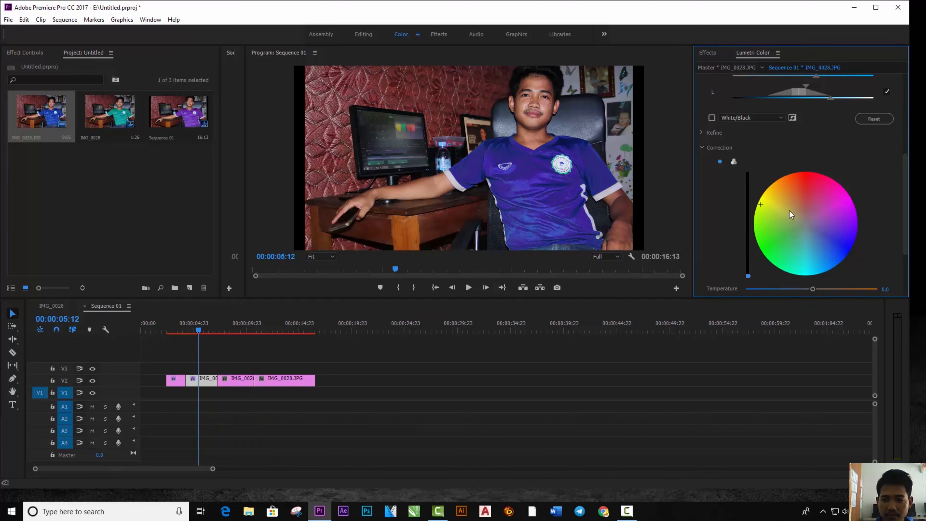
left_click_drag(185, 328, 233, 337)
left_click(849, 204)
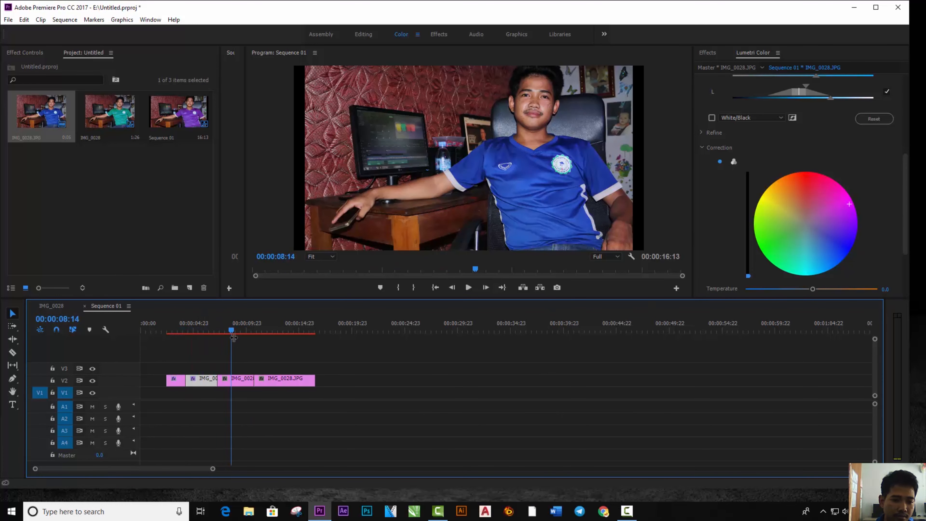
Select the third segment and sample the blue of the shirt as its HSL Secondary key color.
left_click(246, 382)
scroll(802, 182, "up", 5)
left_click(771, 155)
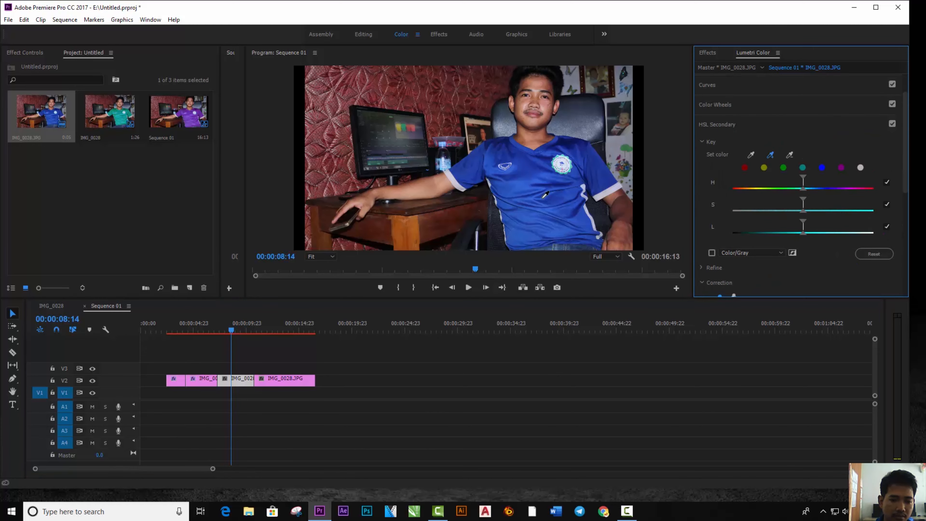
left_click(535, 179)
Display the third segment's key mask in White/Black and widen its lightness, saturation and hue ranges to cover the shirt.
left_click(765, 251)
left_click(739, 284)
left_click(713, 253)
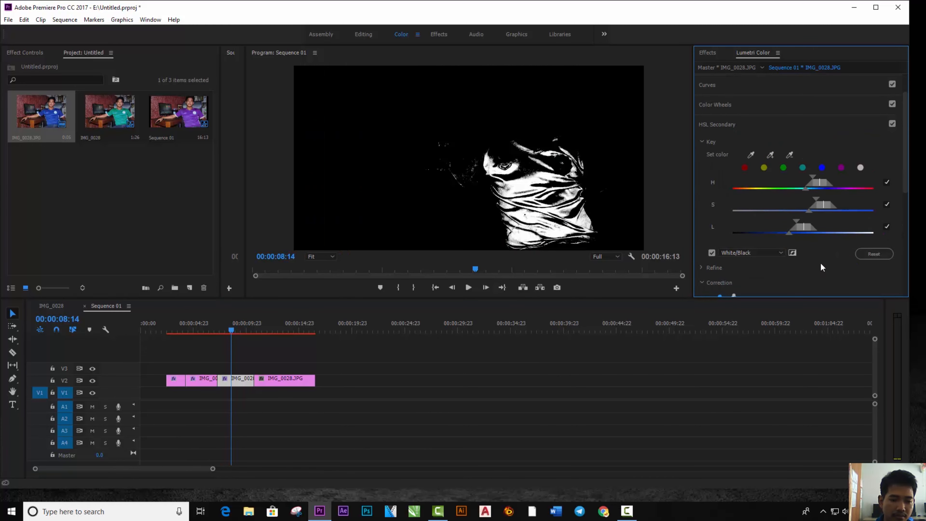
left_click_drag(778, 221, 764, 222)
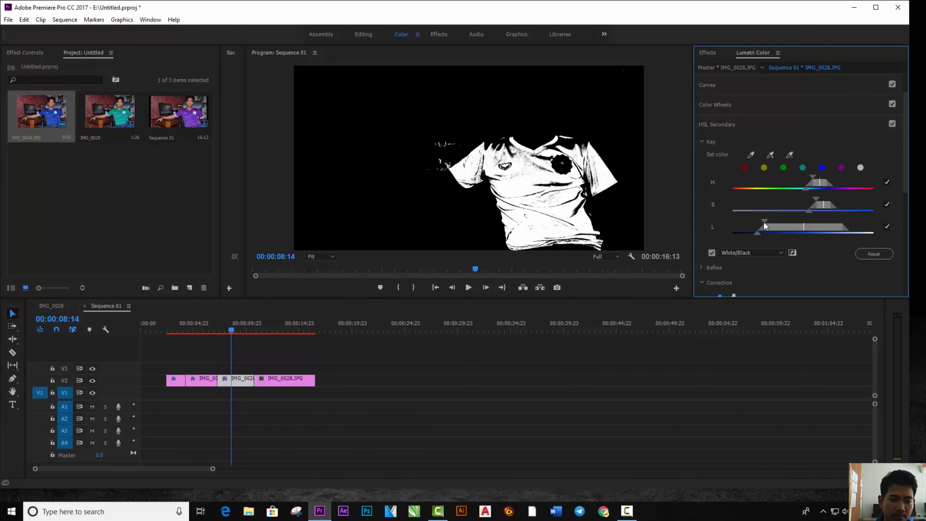
left_click_drag(814, 204, 802, 175)
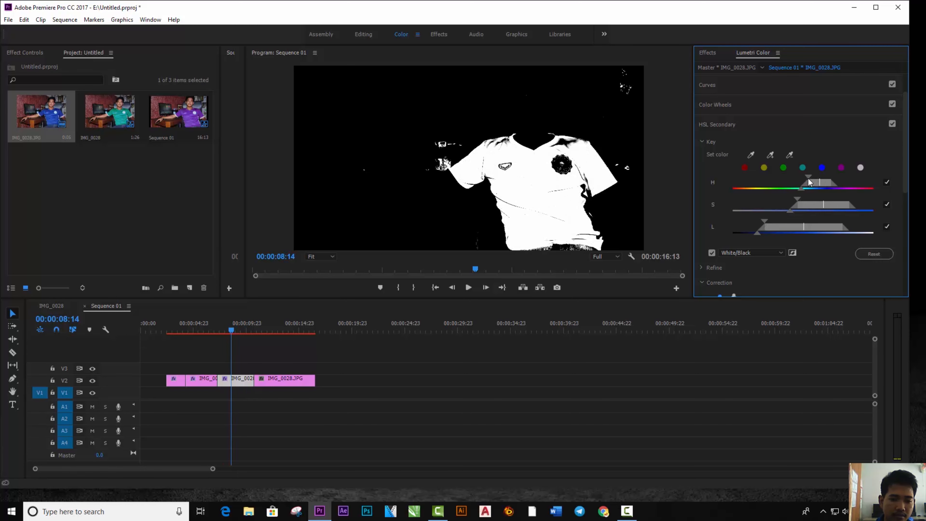
Give the third segment's correction a red tint, turn off the mask display, and scrub back to 00:00:02:04.
scroll(807, 178, "down", 5)
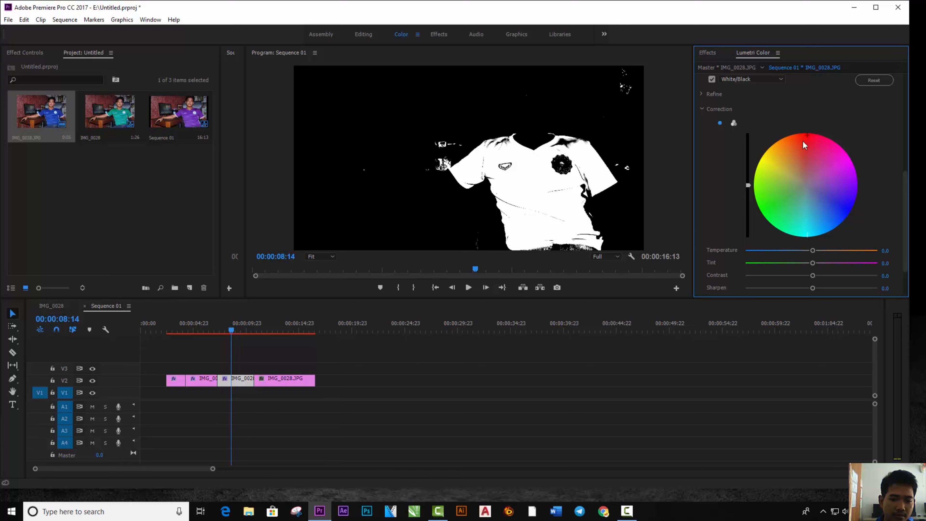
scroll(807, 137, "up", 2)
left_click(712, 137)
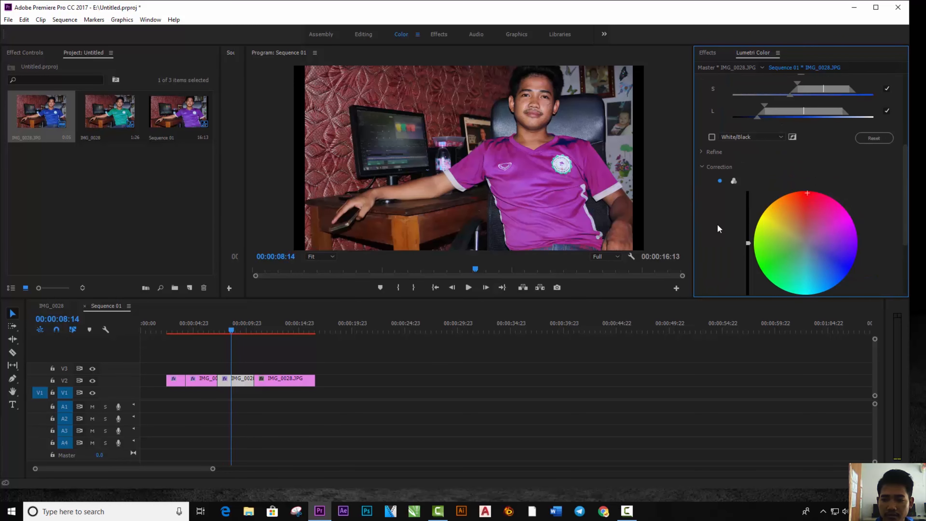
left_click_drag(232, 333, 163, 331)
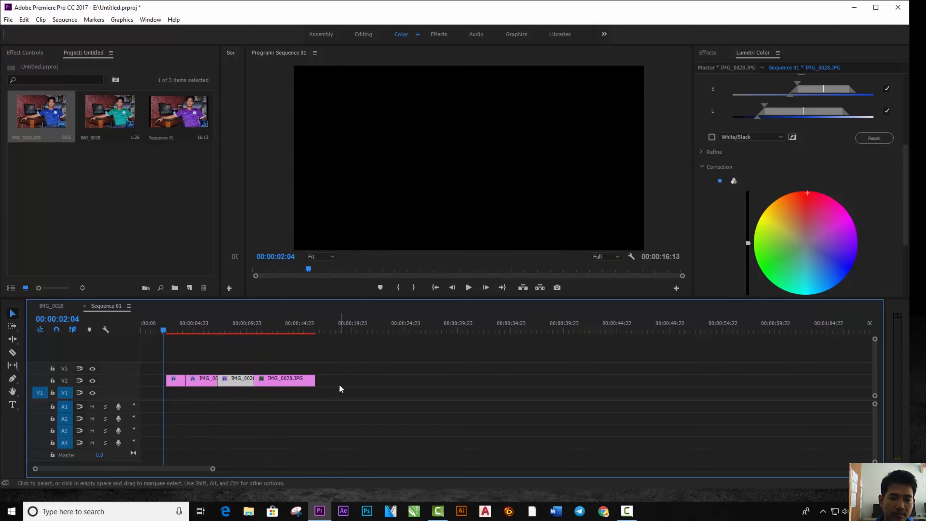
Arrange the four segments on V2 end to end from the sequence start and lengthen the first three.
left_click_drag(338, 388, 154, 374)
left_click_drag(266, 380, 405, 379)
left_click_drag(312, 384, 210, 383)
left_click(310, 404)
left_click_drag(302, 382, 216, 385)
left_click_drag(237, 382, 288, 382)
left_click_drag(344, 382, 387, 383)
left_click_drag(178, 330, 144, 333)
key("space")
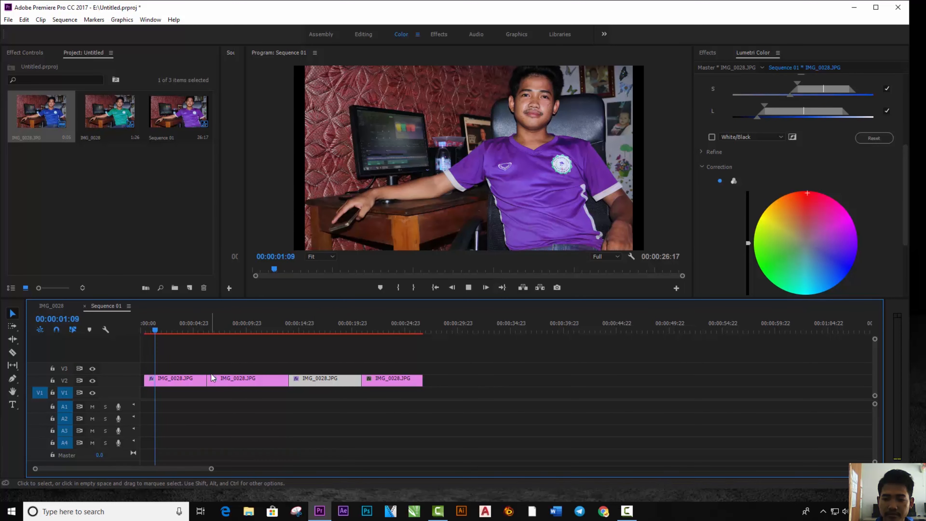
Shorten the first and second segments, close the gaps after them, and play the sequence from its start to the third segment.
left_click_drag(207, 380, 180, 381)
left_click_drag(287, 382, 220, 381)
right_click(236, 382)
left_click(255, 388)
left_click_drag(220, 333, 144, 341)
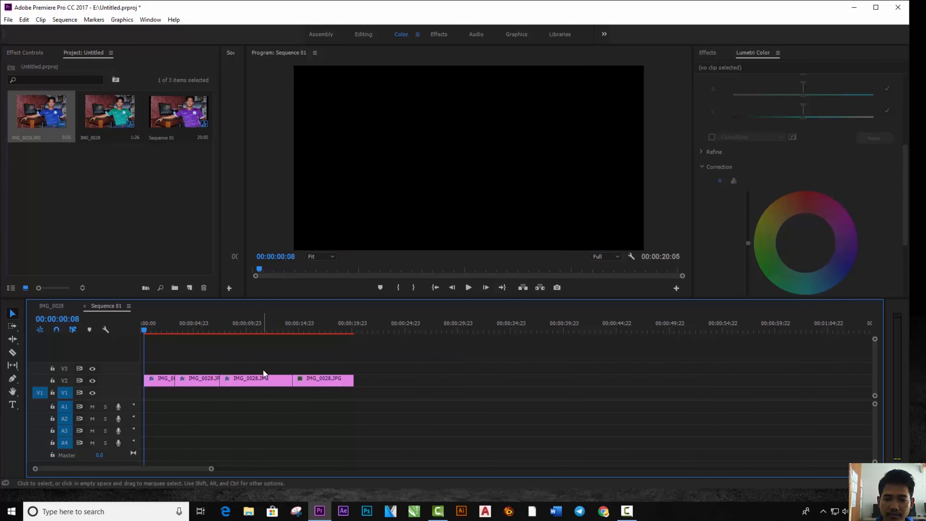
key("space")
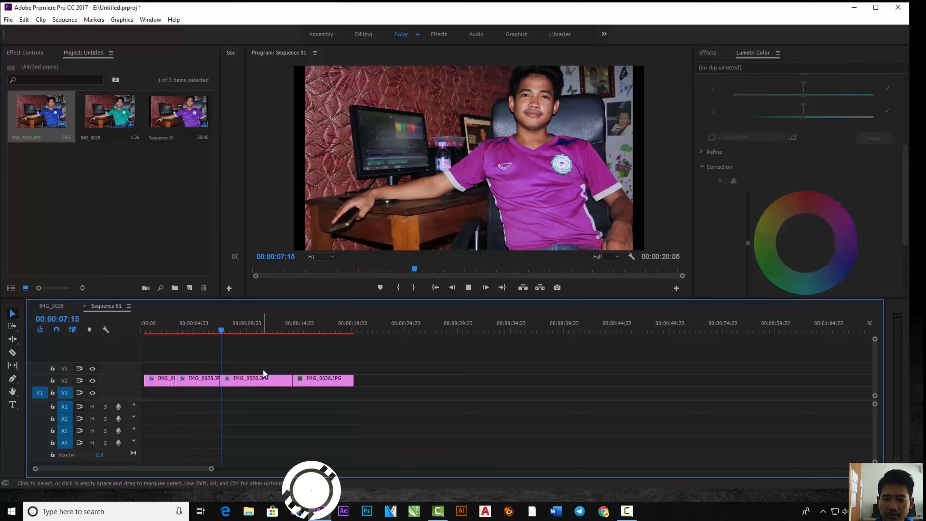
key("space")
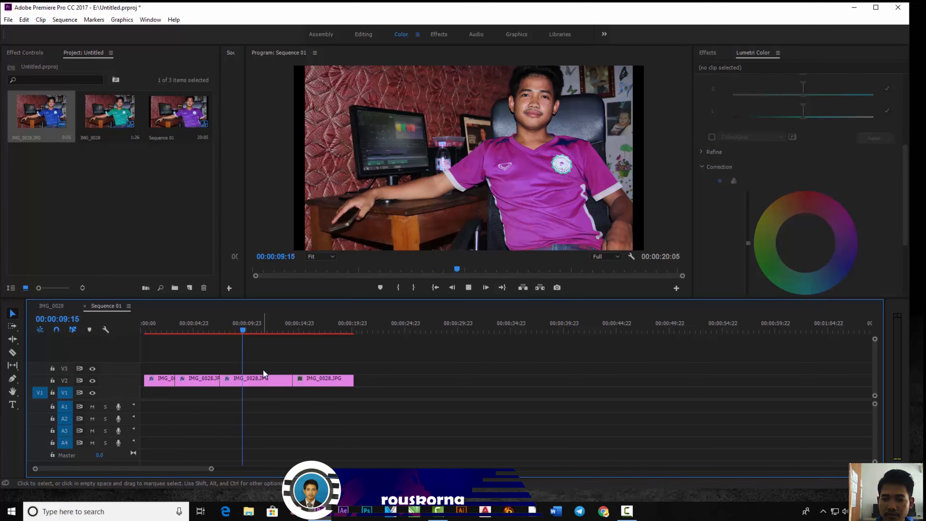
Trim the third segment to end at 00:00:11:02, close the gap before the fourth, and play the sequence into the last segment.
left_click(292, 378)
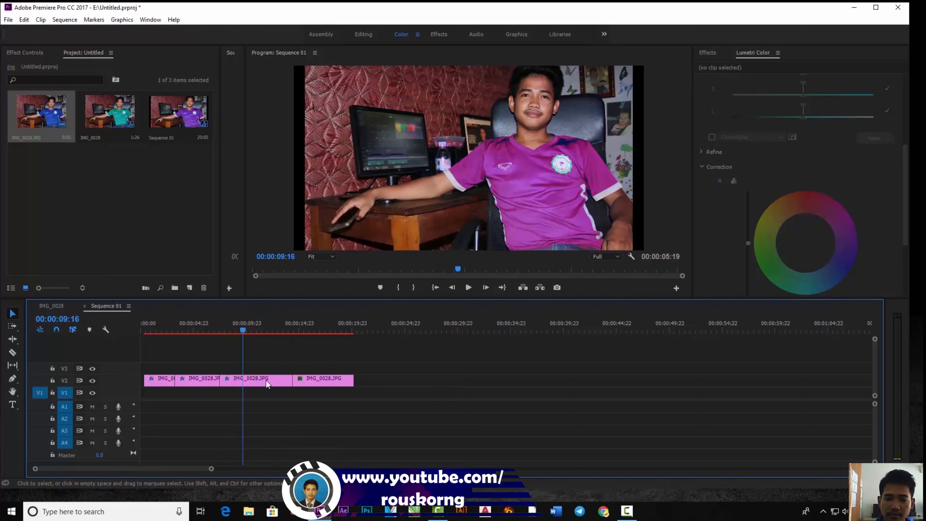
left_click_drag(285, 380, 257, 379)
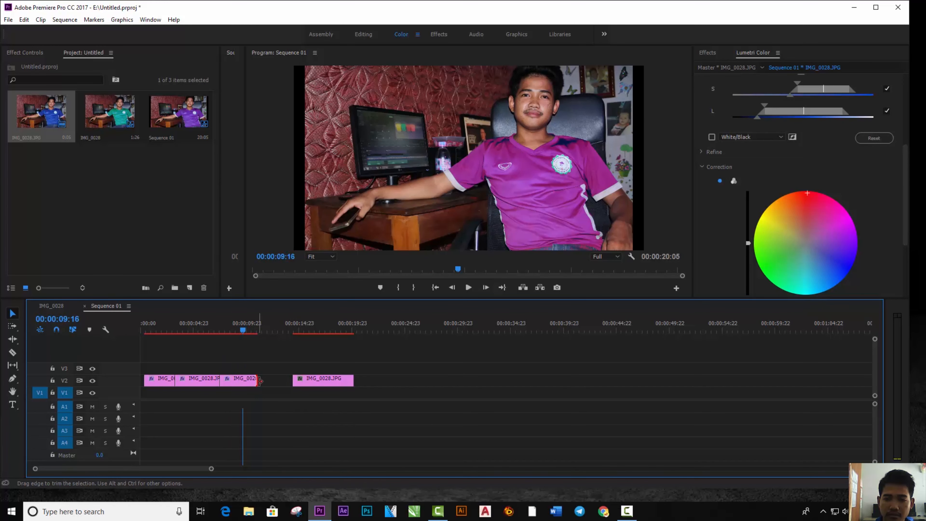
right_click(258, 382)
right_click(269, 380)
left_click(276, 386)
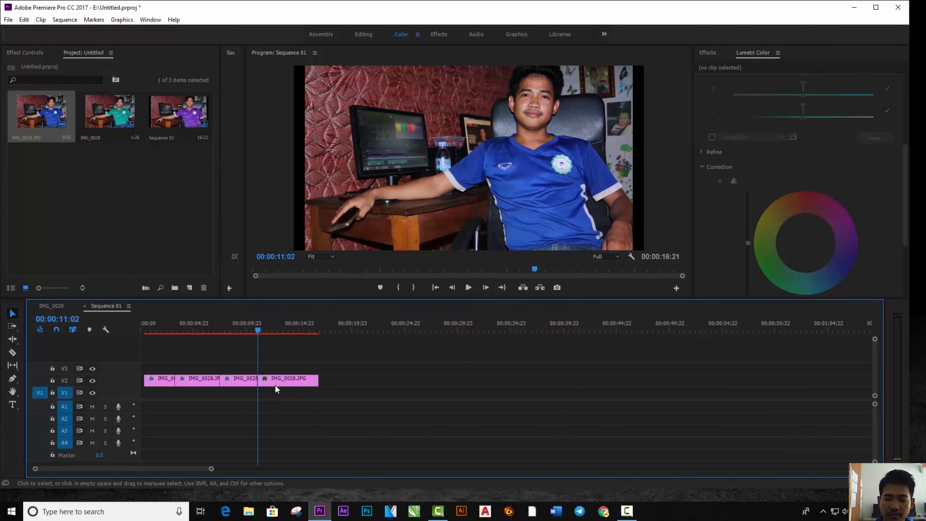
left_click(218, 330)
key("space")
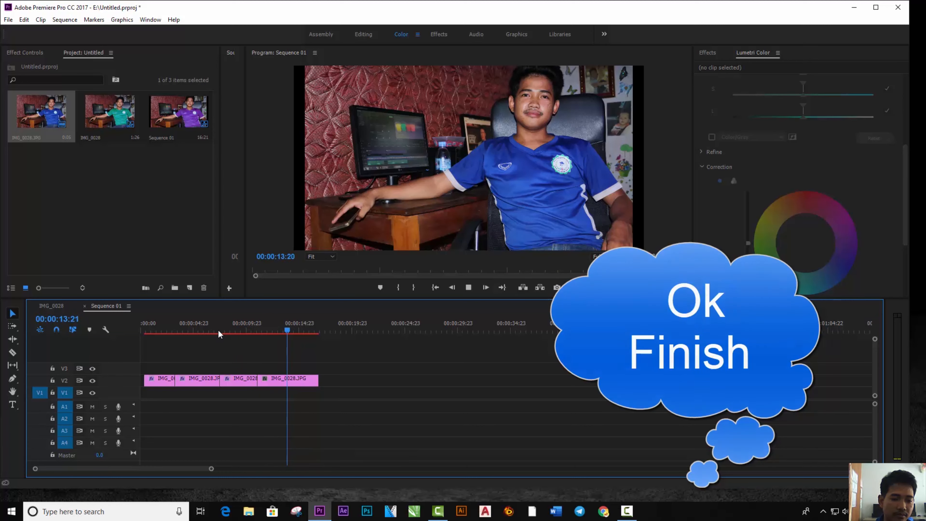
key("space")
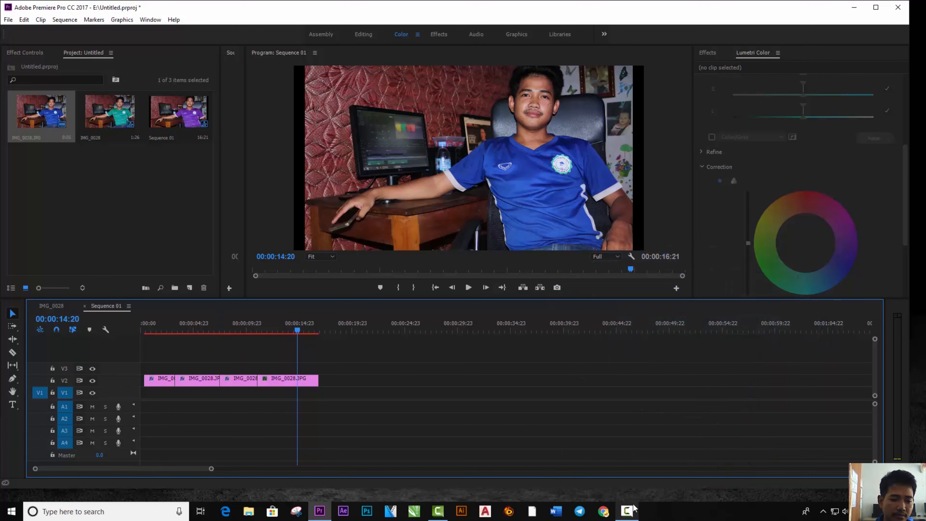